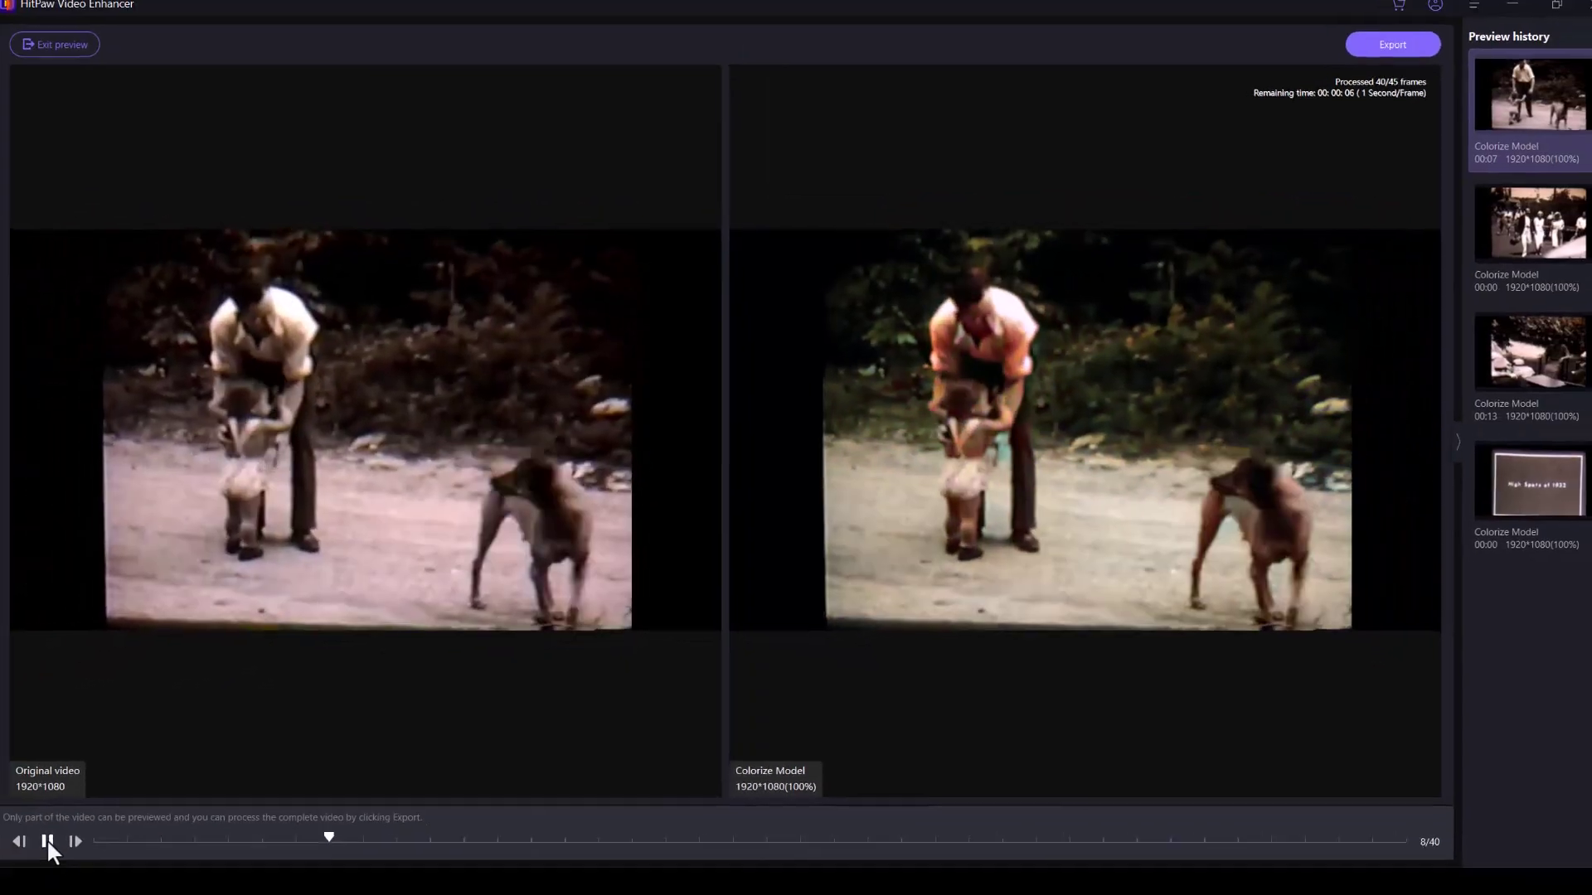
Pause the side-by-side preview of the original and Colorize Model footage
{"action": "left_click", "coordinate": [54, 834]}
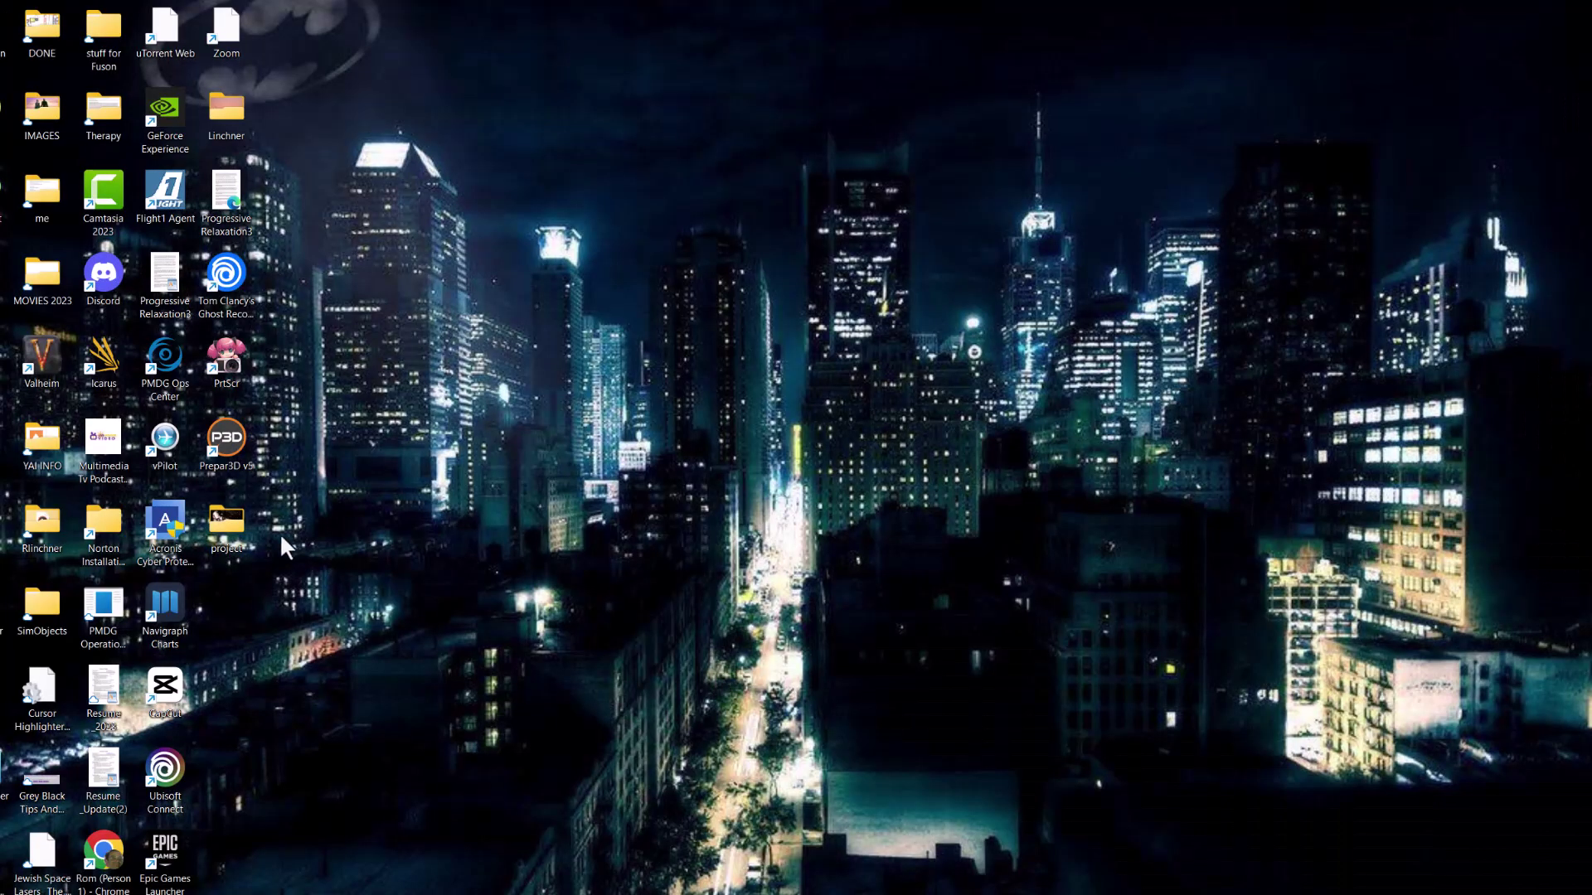
Open the desktop project folder and play Untitled Project in Media Player
{"action": "double_click", "coordinate": [229, 524]}
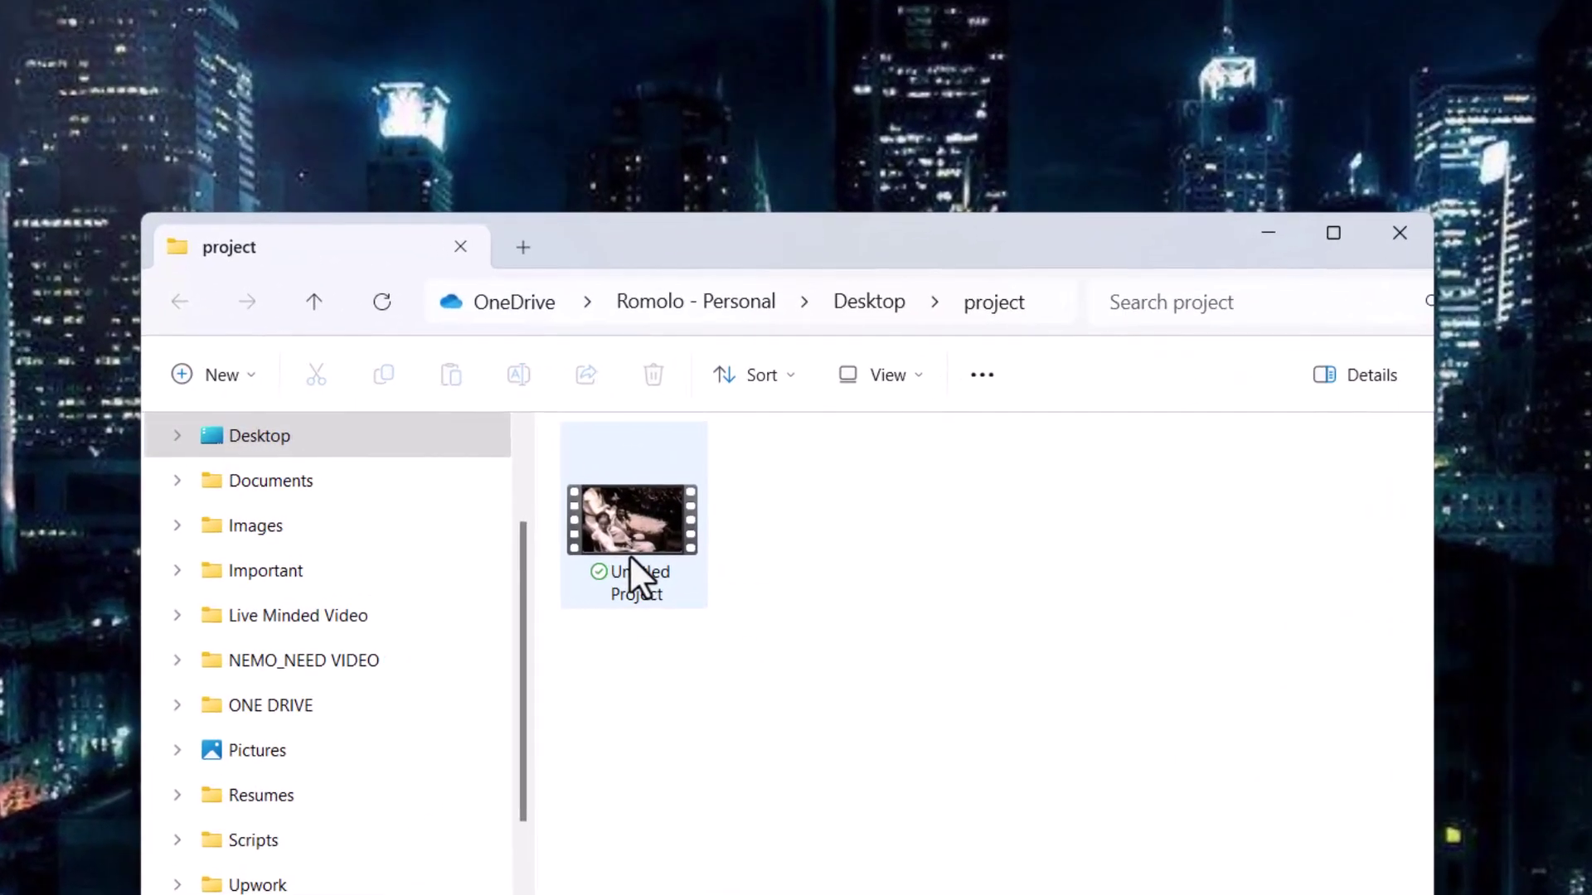
{"action": "mouse_move", "coordinate": [658, 529]}
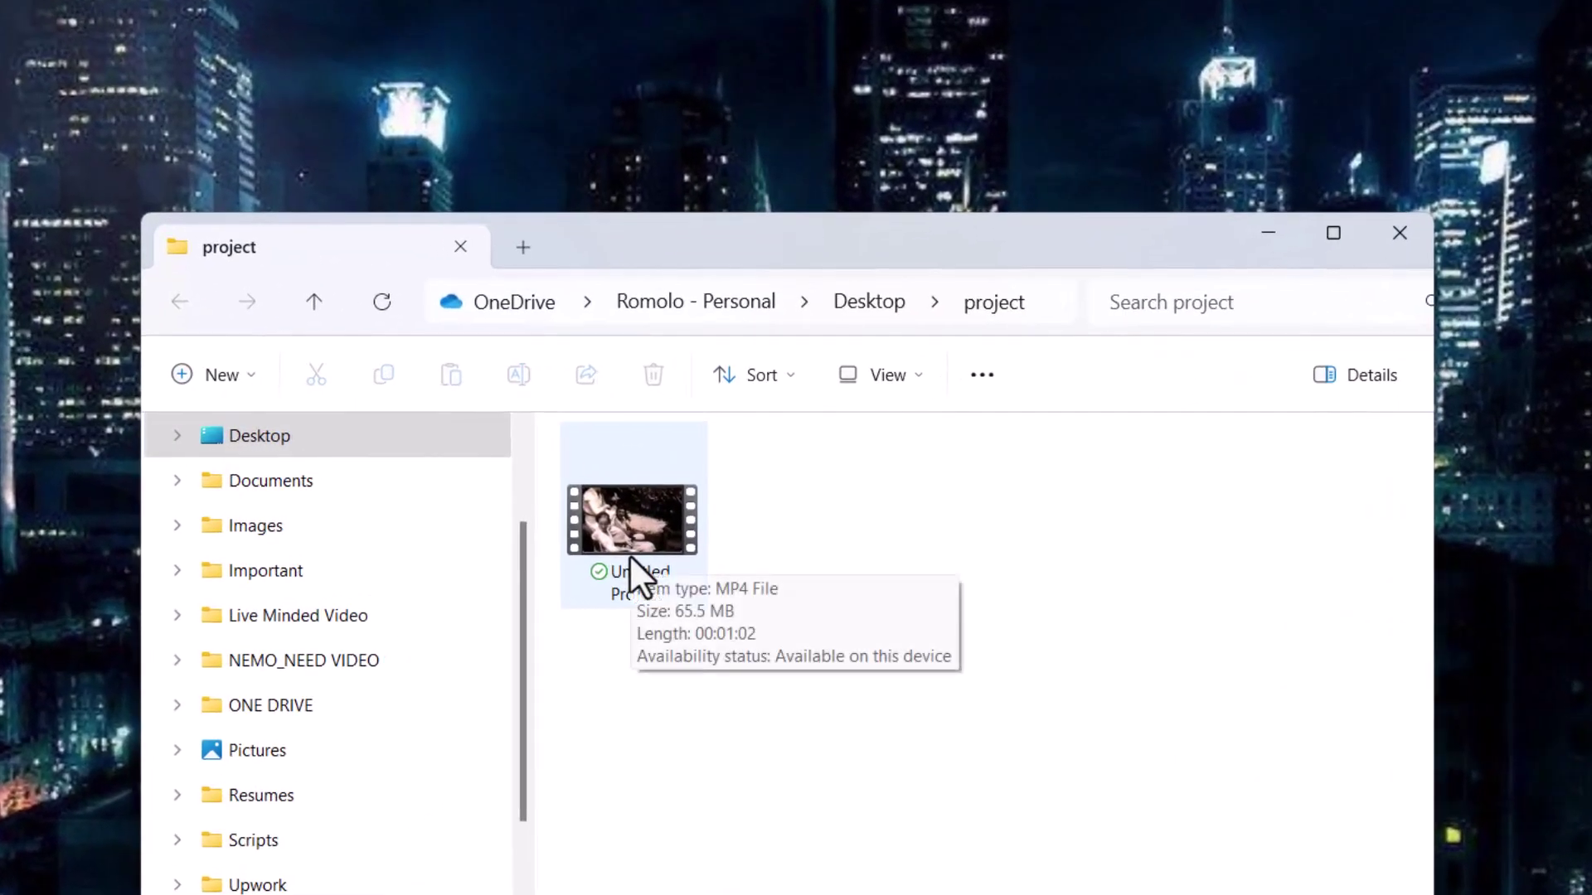
{"action": "double_click", "coordinate": [629, 554]}
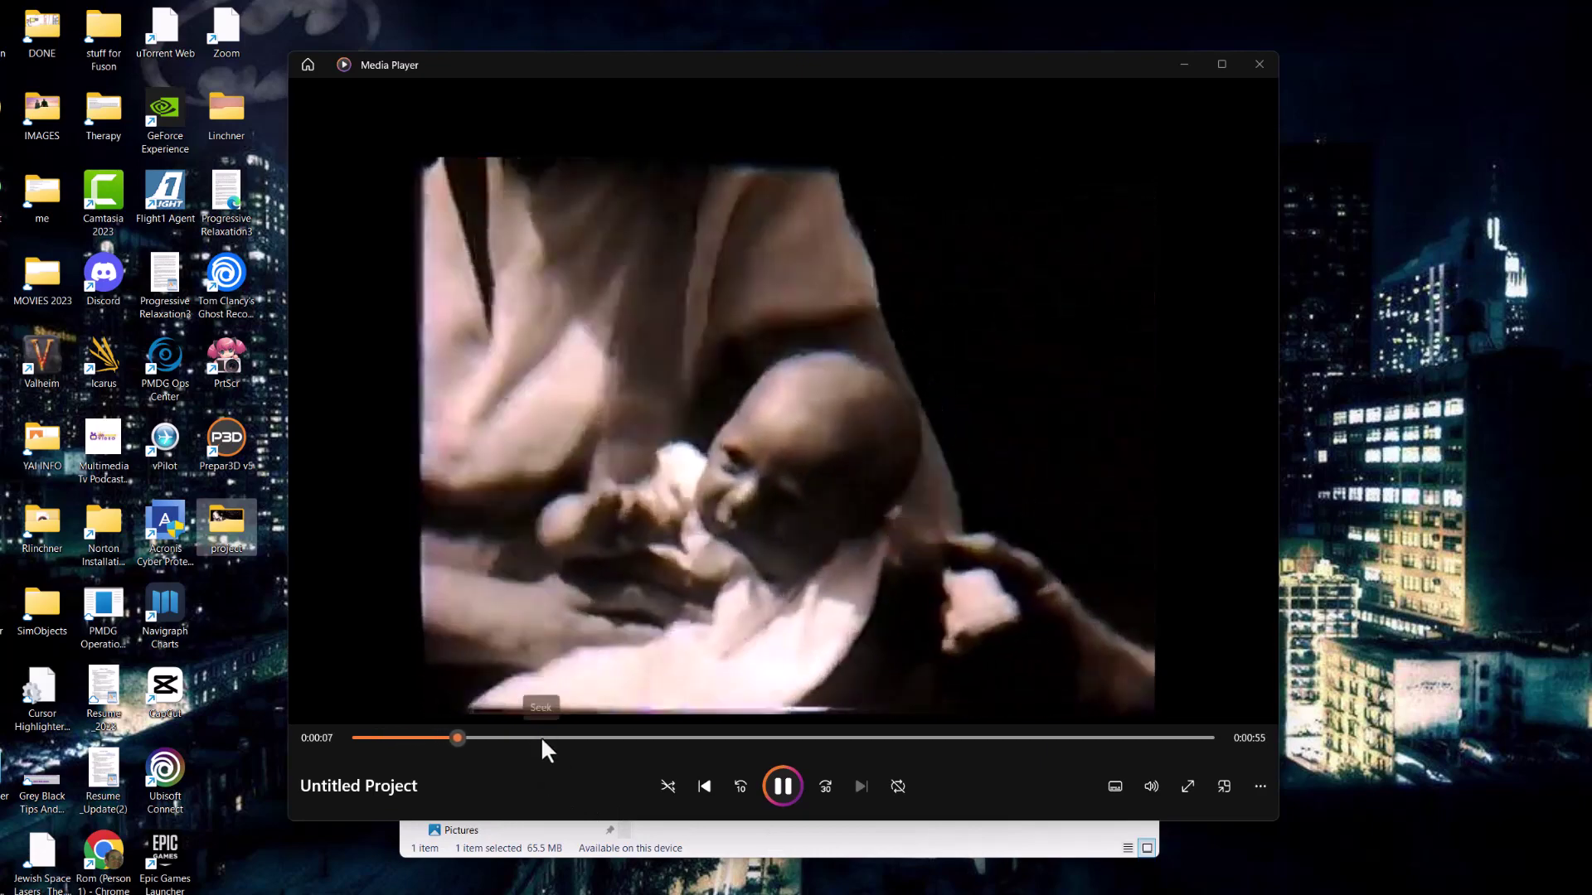
Scrub the black-and-white footage ahead to about 0:32
{"action": "left_click_drag", "start_coordinate": [540, 736], "coordinate": [1052, 733]}
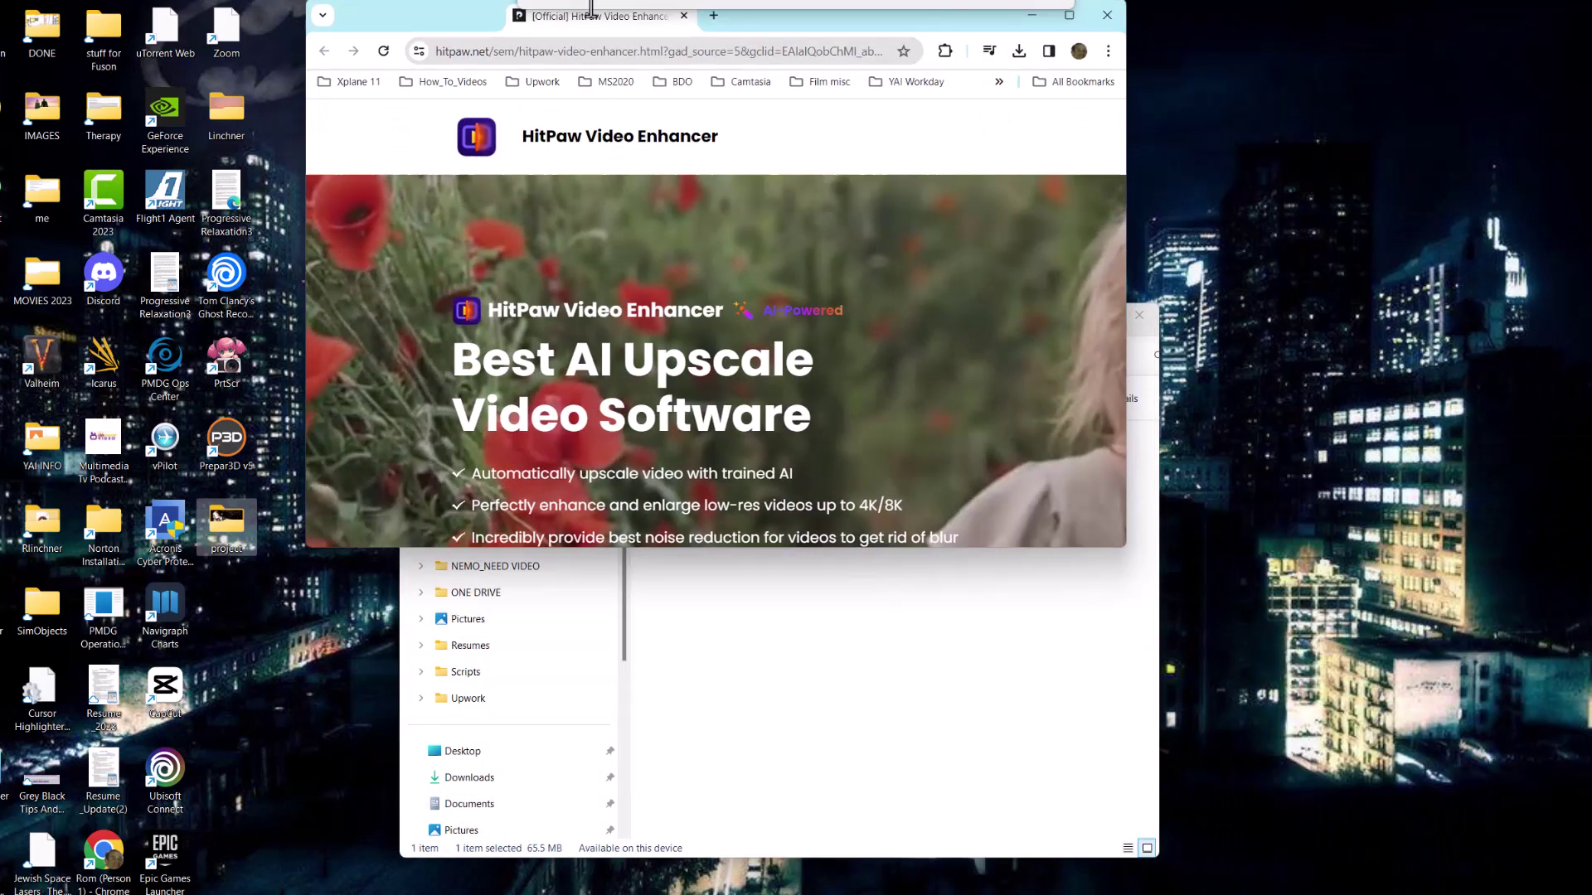
Maximize Chrome on the HitPaw page and download the free Windows installer
{"action": "left_click_drag", "start_coordinate": [592, 8], "coordinate": [591, 2]}
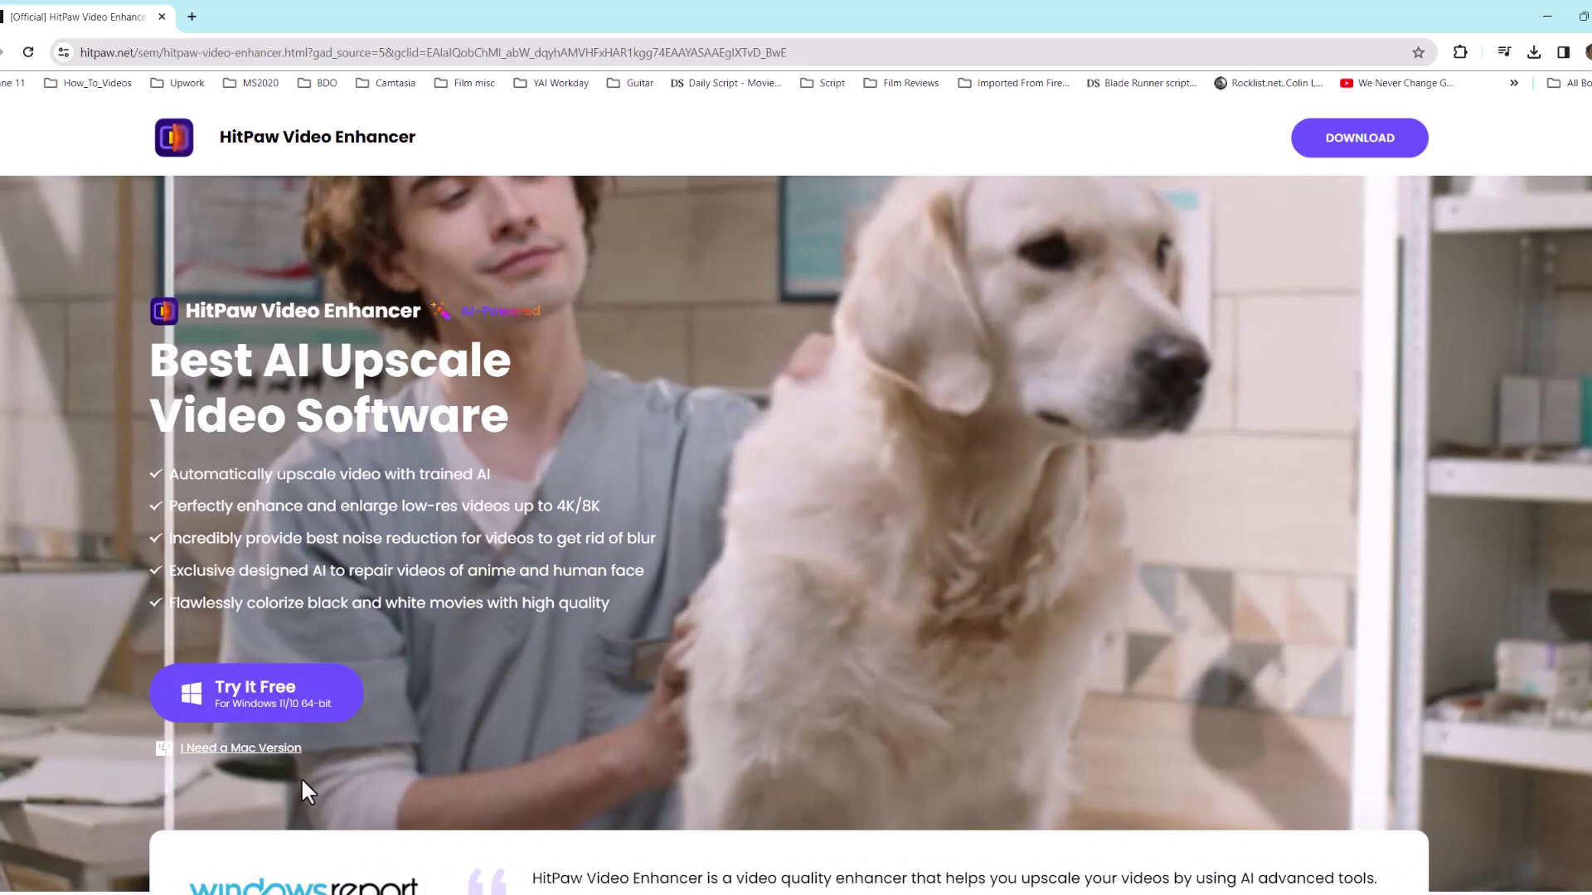
{"action": "left_click", "coordinate": [269, 705]}
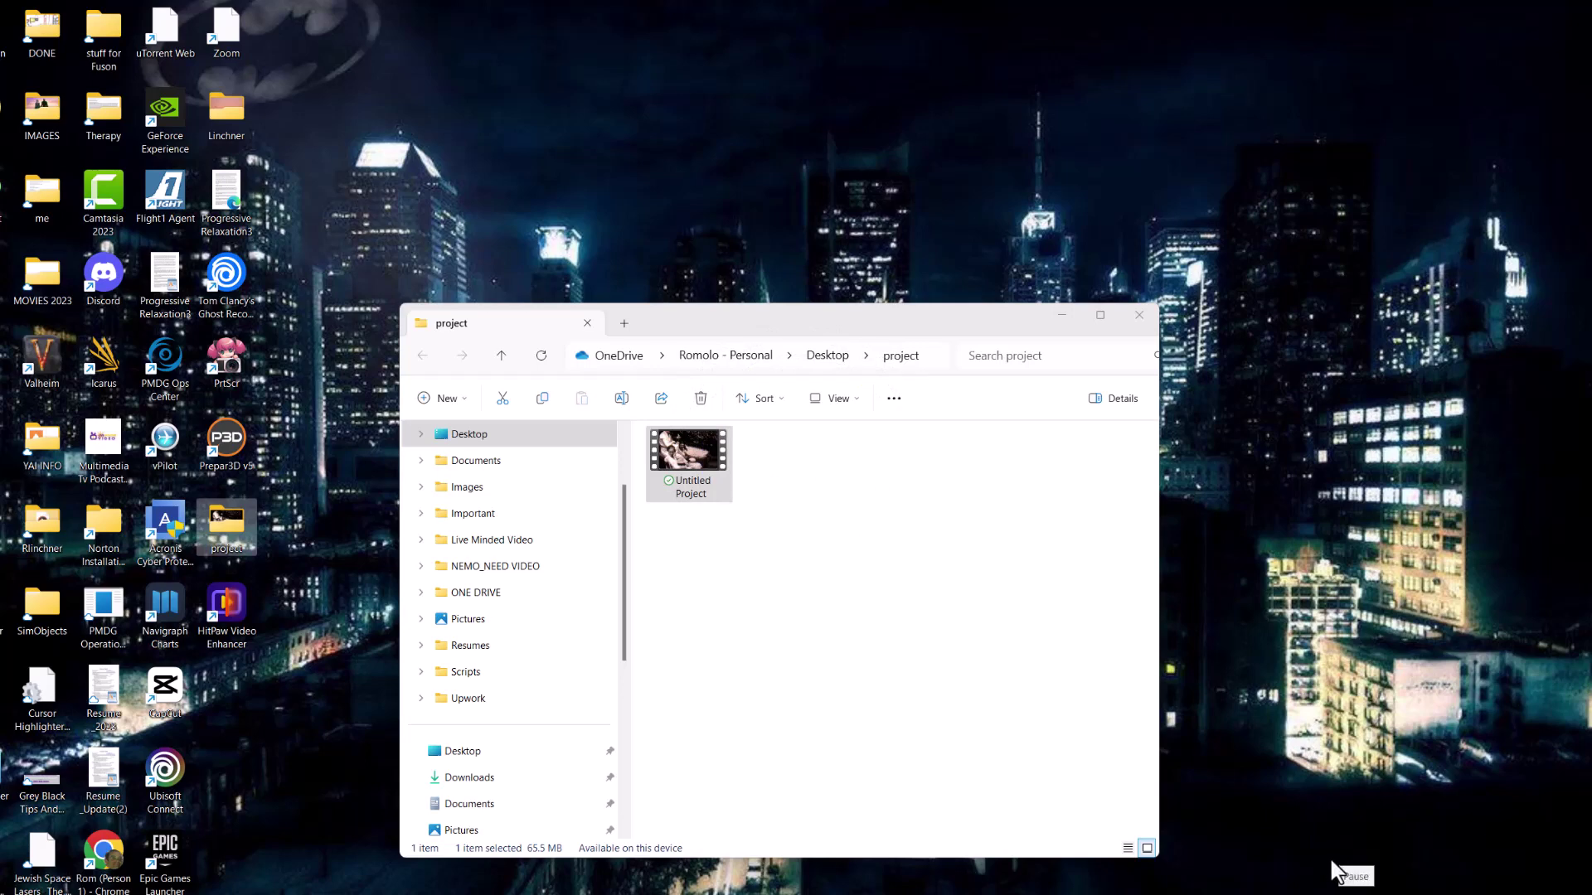
Launch HitPaw and import Untitled Project.mp4 from the Desktop's project folder
{"action": "double_click", "coordinate": [231, 603]}
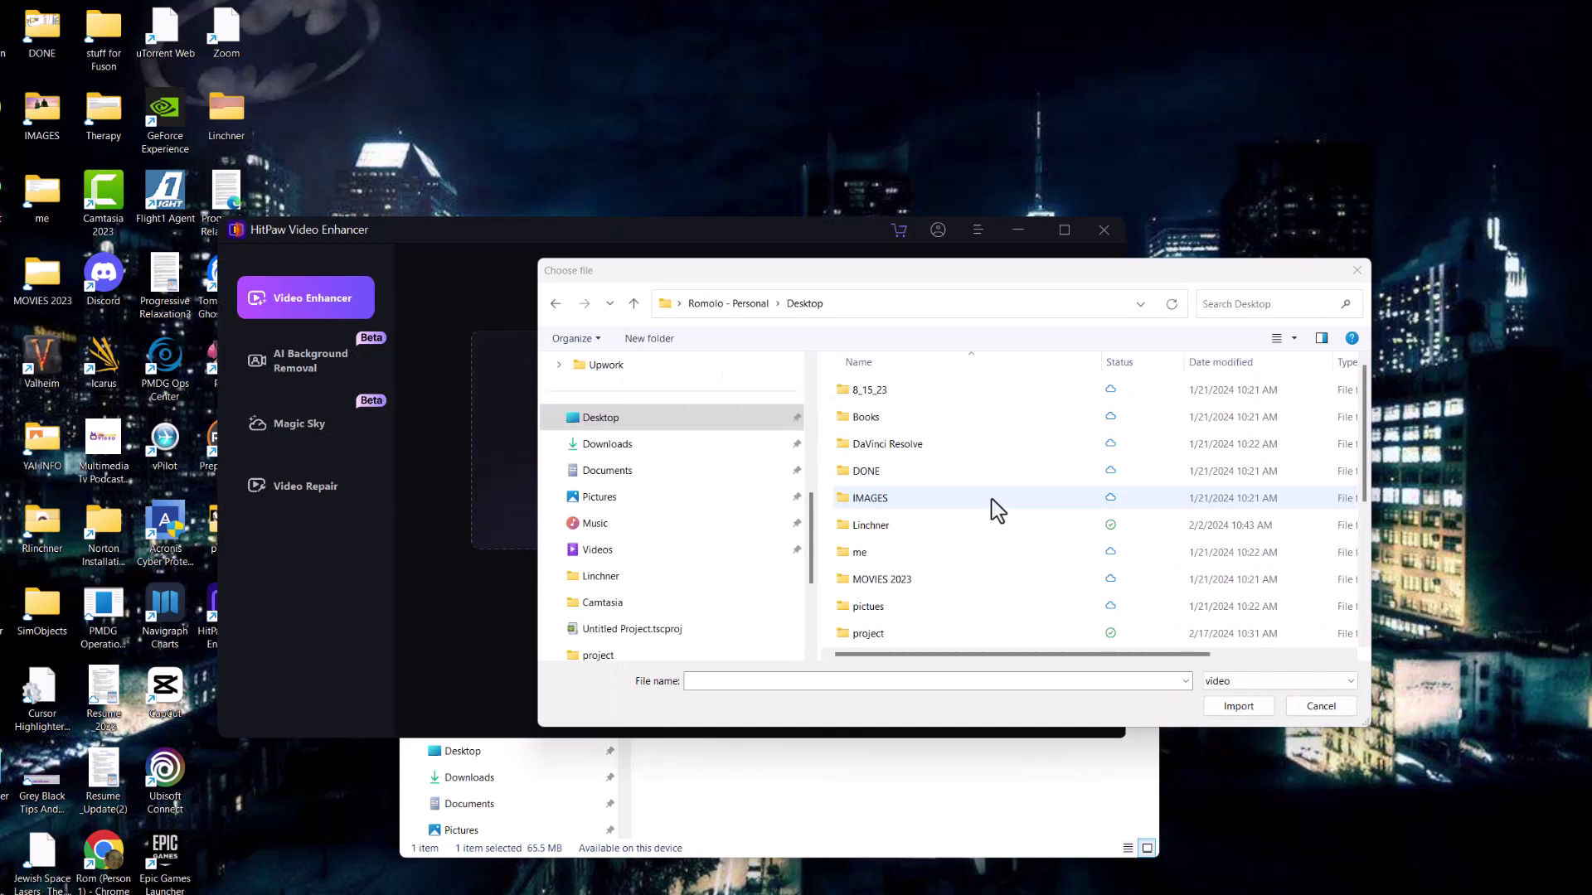
{"action": "scroll", "coordinate": [991, 499], "scroll_direction": "down", "scroll_amount": 5}
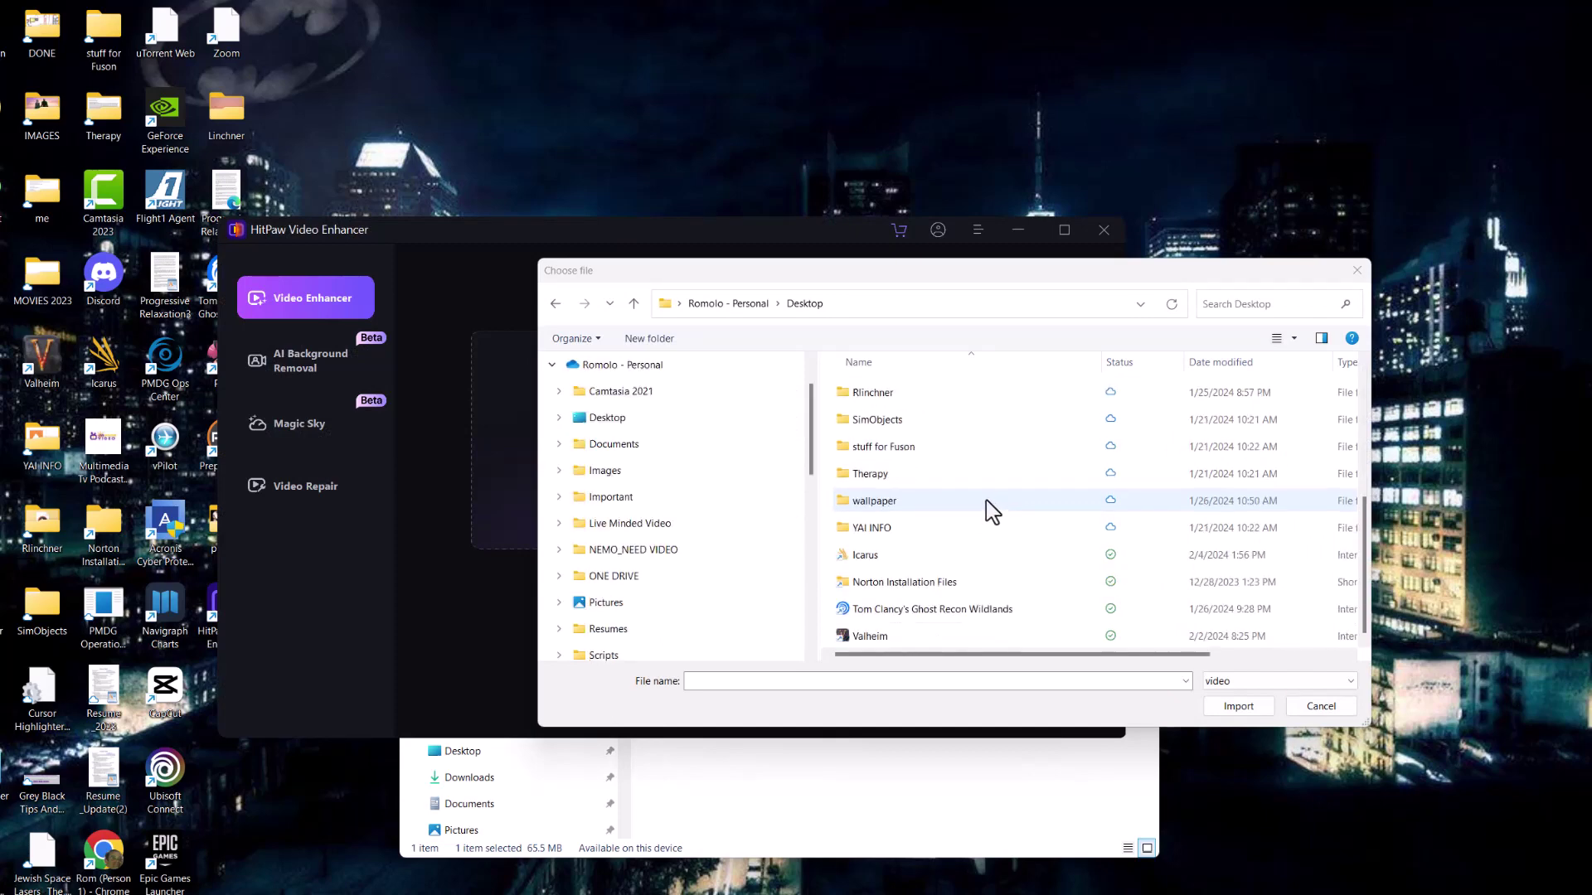
{"action": "scroll", "coordinate": [675, 431], "scroll_direction": "up", "scroll_amount": 2}
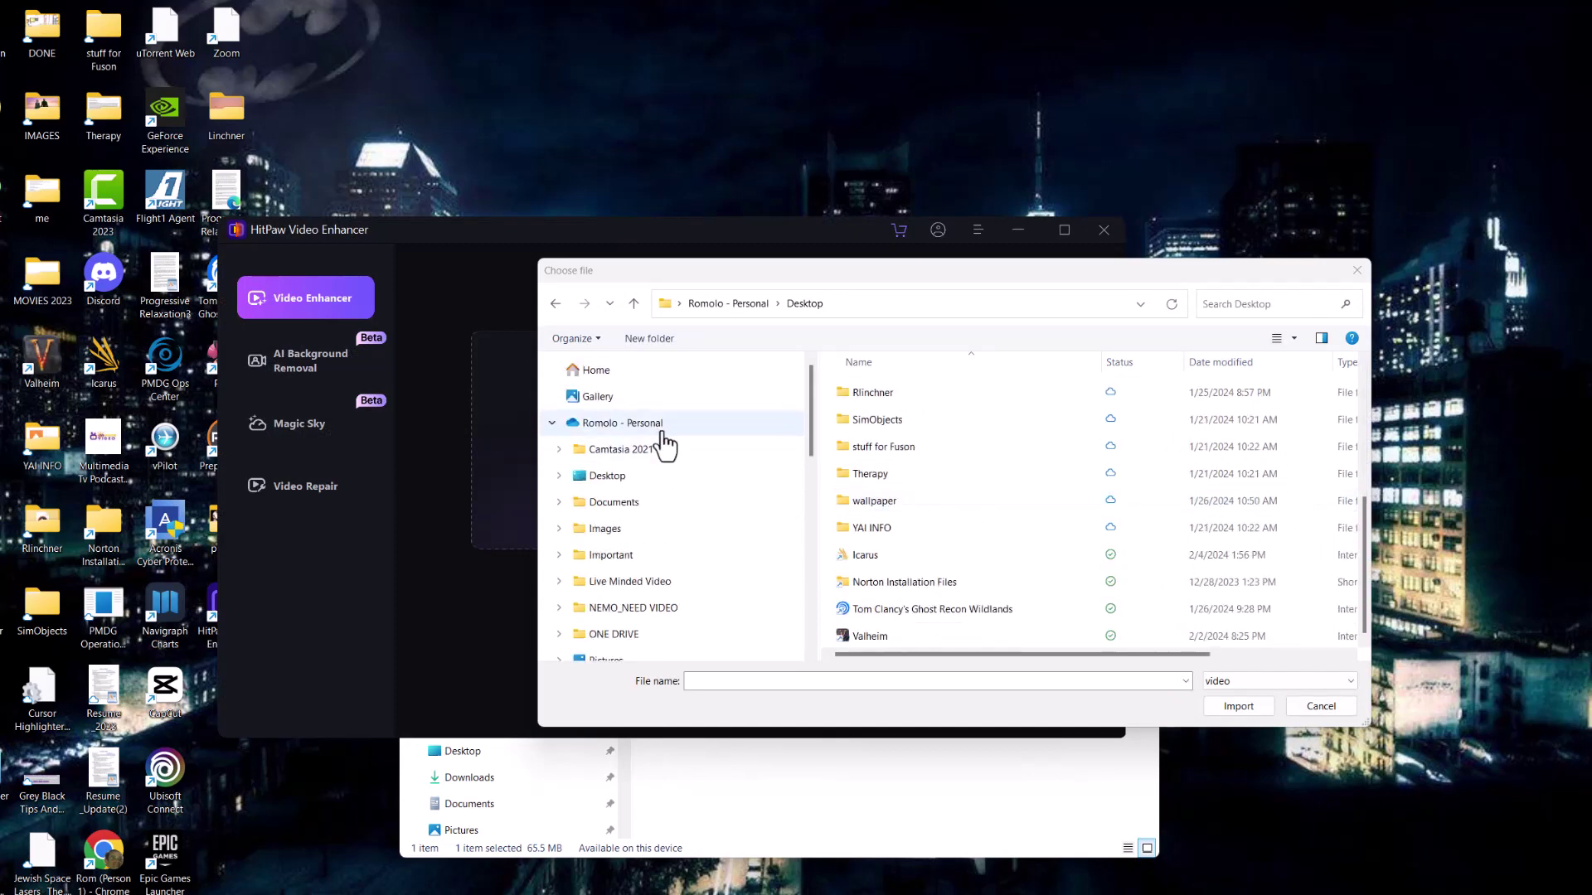
{"action": "scroll", "coordinate": [688, 572], "scroll_direction": "down", "scroll_amount": 2}
{"action": "left_click", "coordinate": [611, 627]}
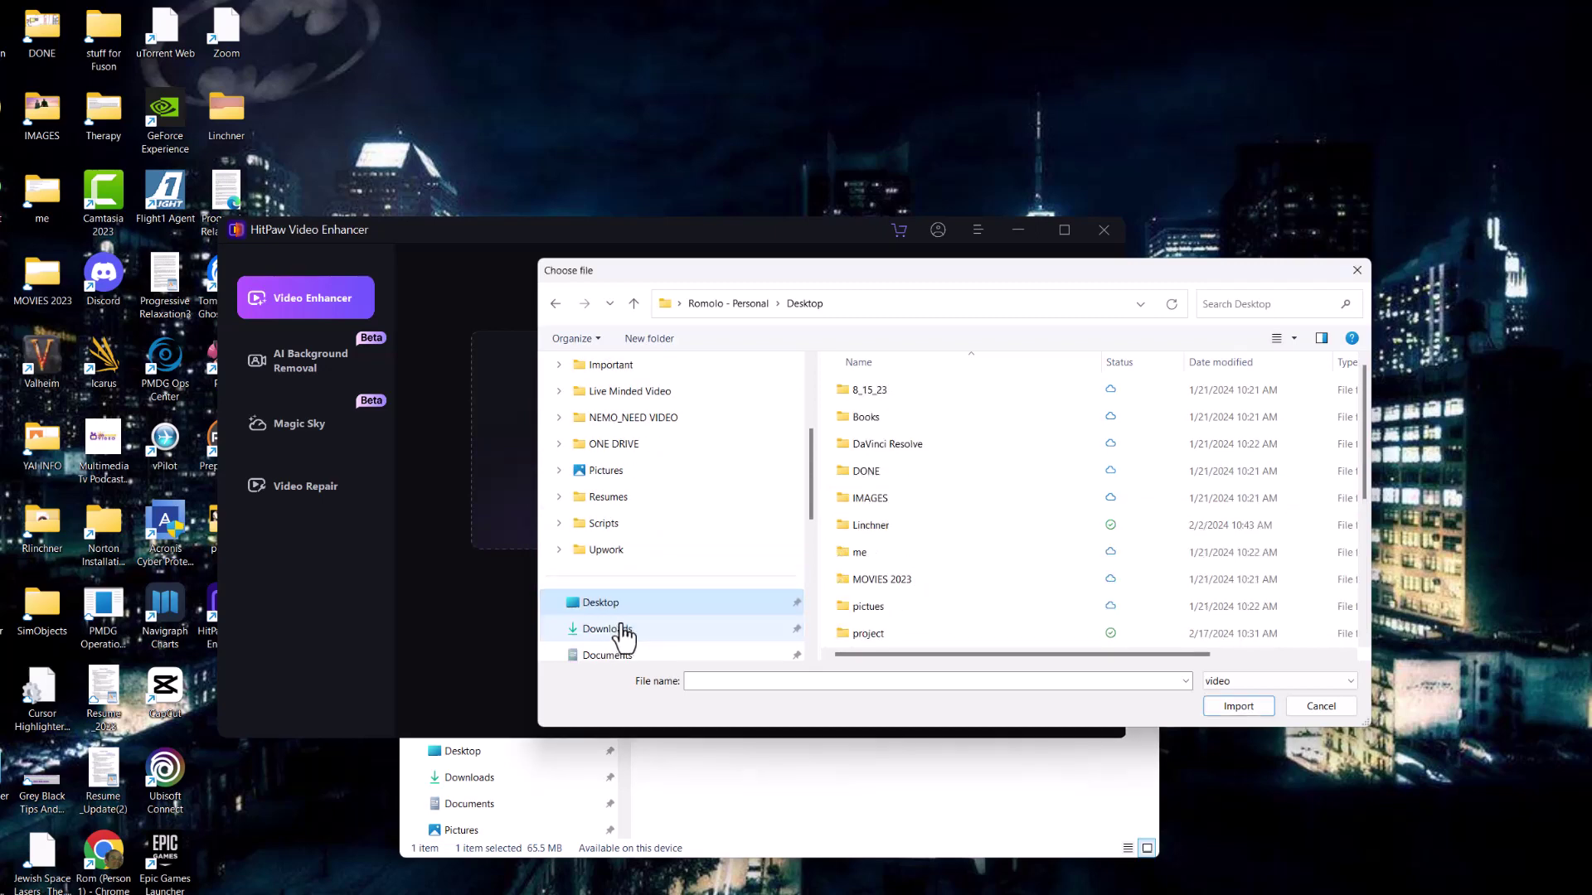
{"action": "scroll", "coordinate": [936, 504], "scroll_direction": "down", "scroll_amount": 2}
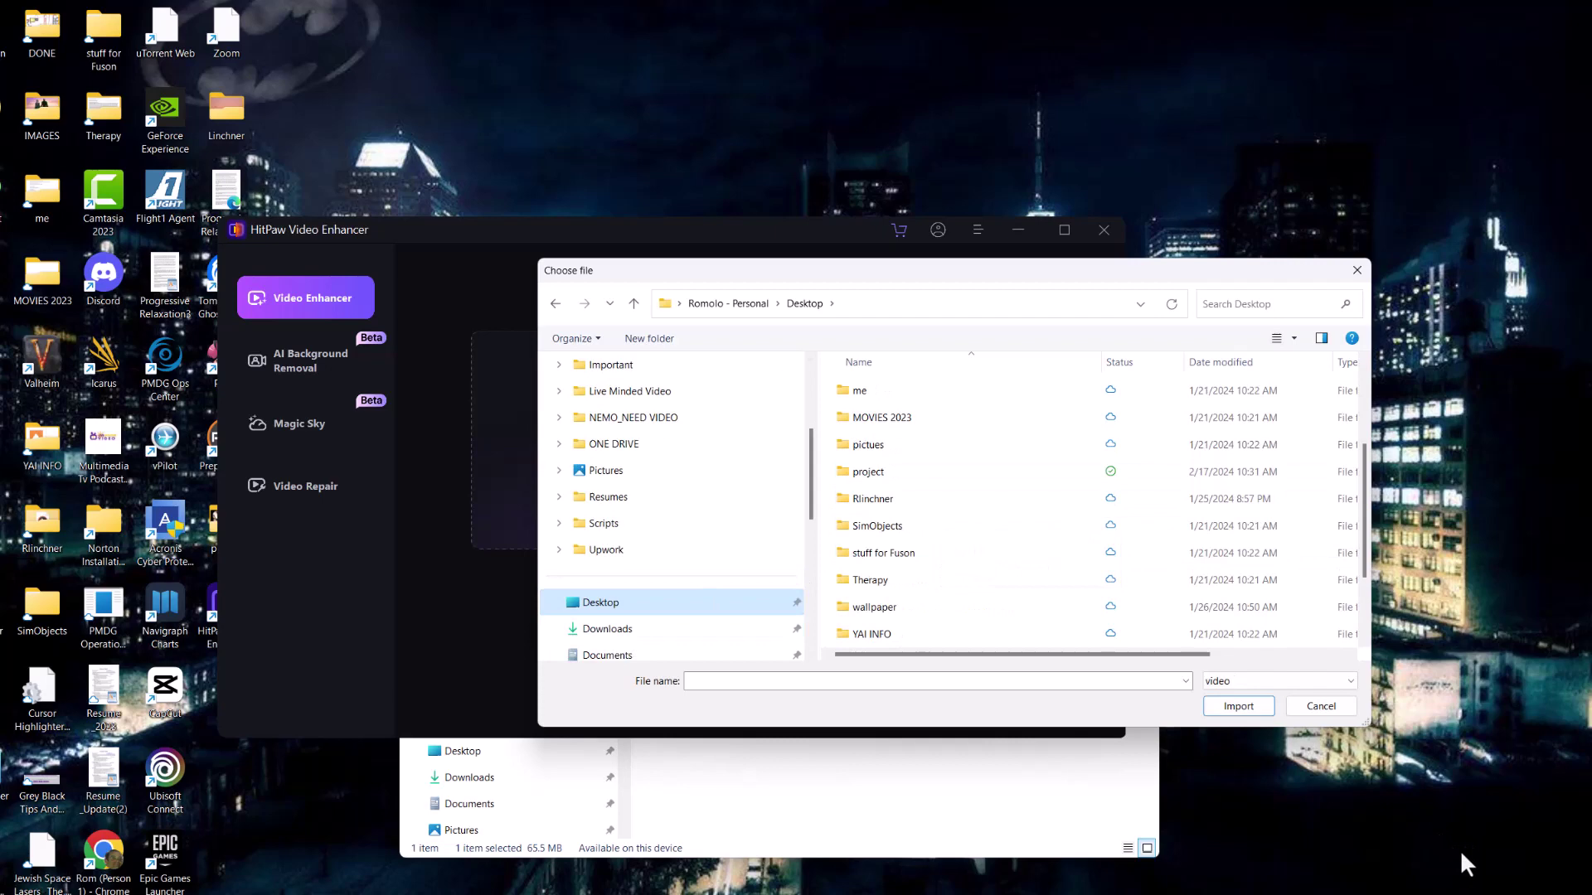
{"action": "double_click", "coordinate": [869, 471]}
{"action": "left_click", "coordinate": [893, 412]}
{"action": "left_click", "coordinate": [1252, 705]}
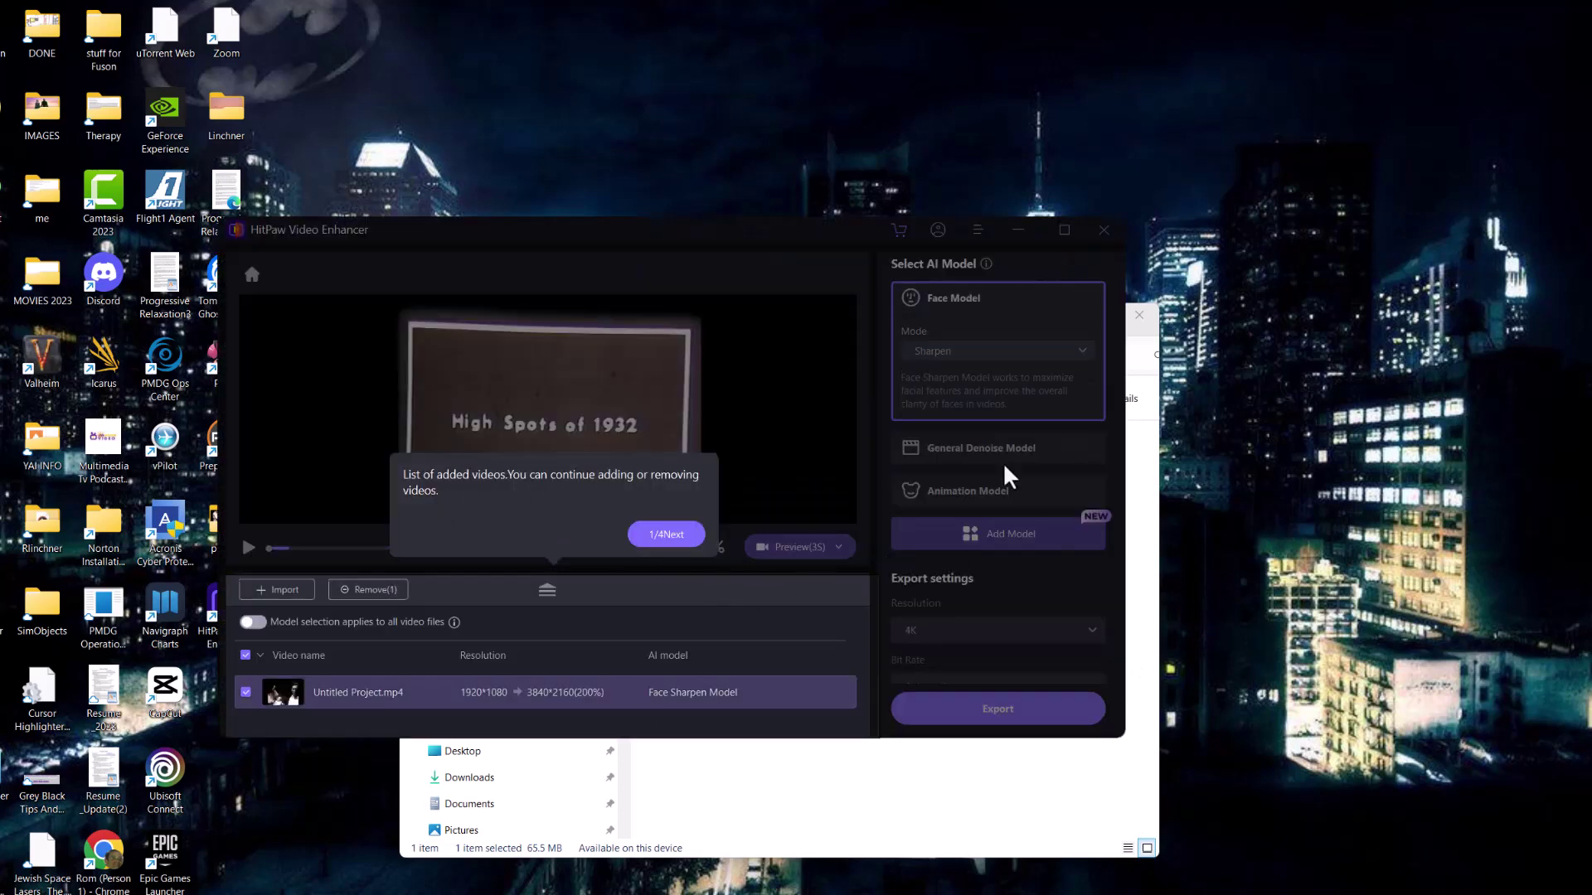
{"action": "left_click", "coordinate": [677, 534]}
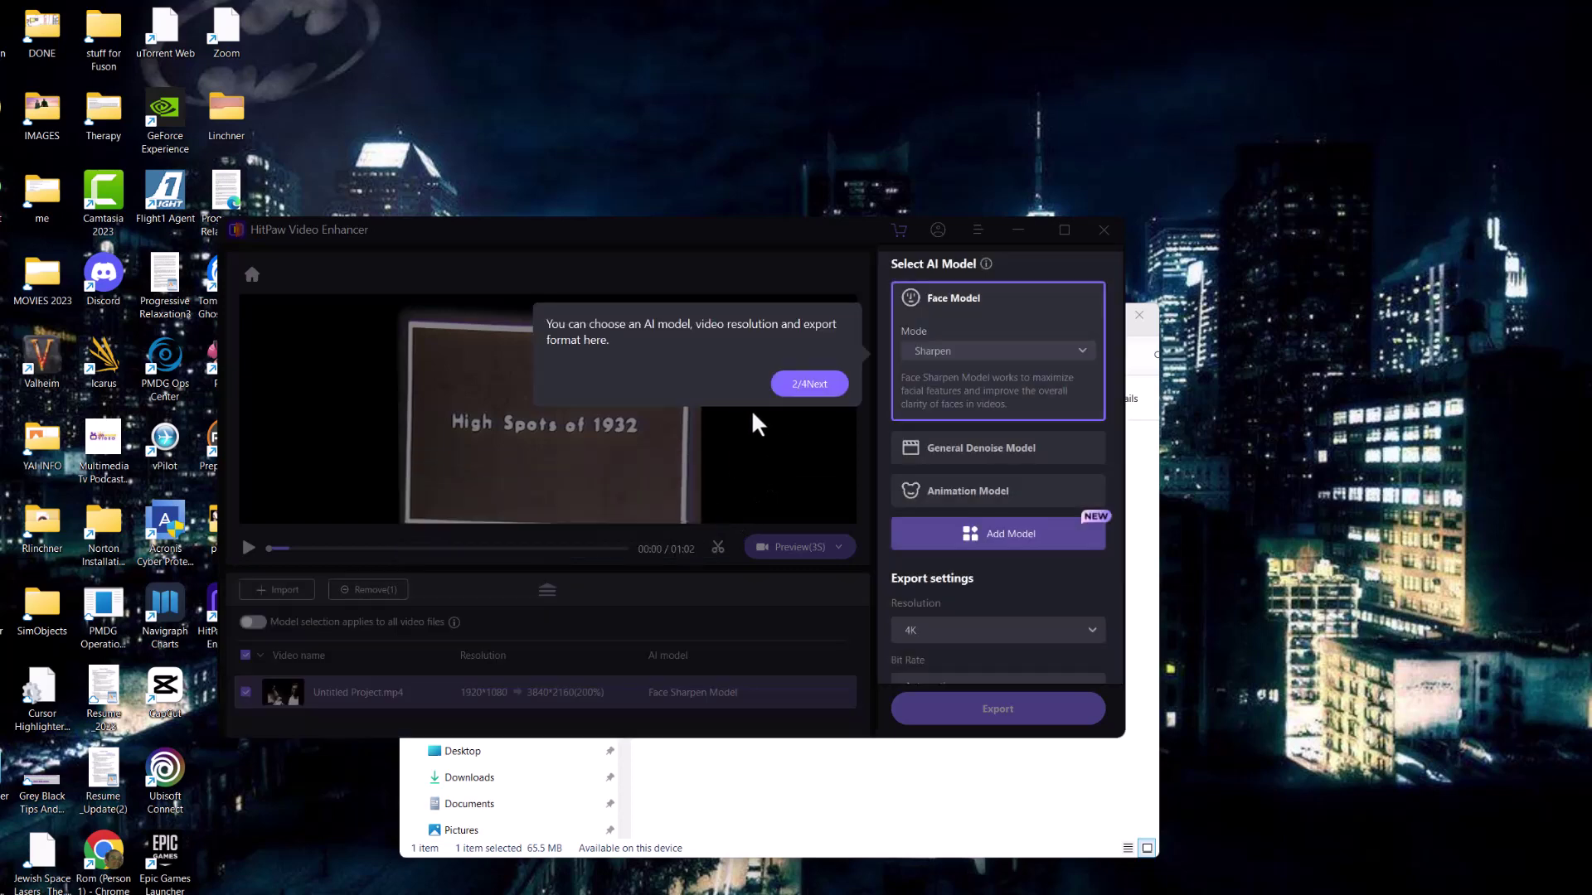
{"action": "left_click", "coordinate": [804, 390]}
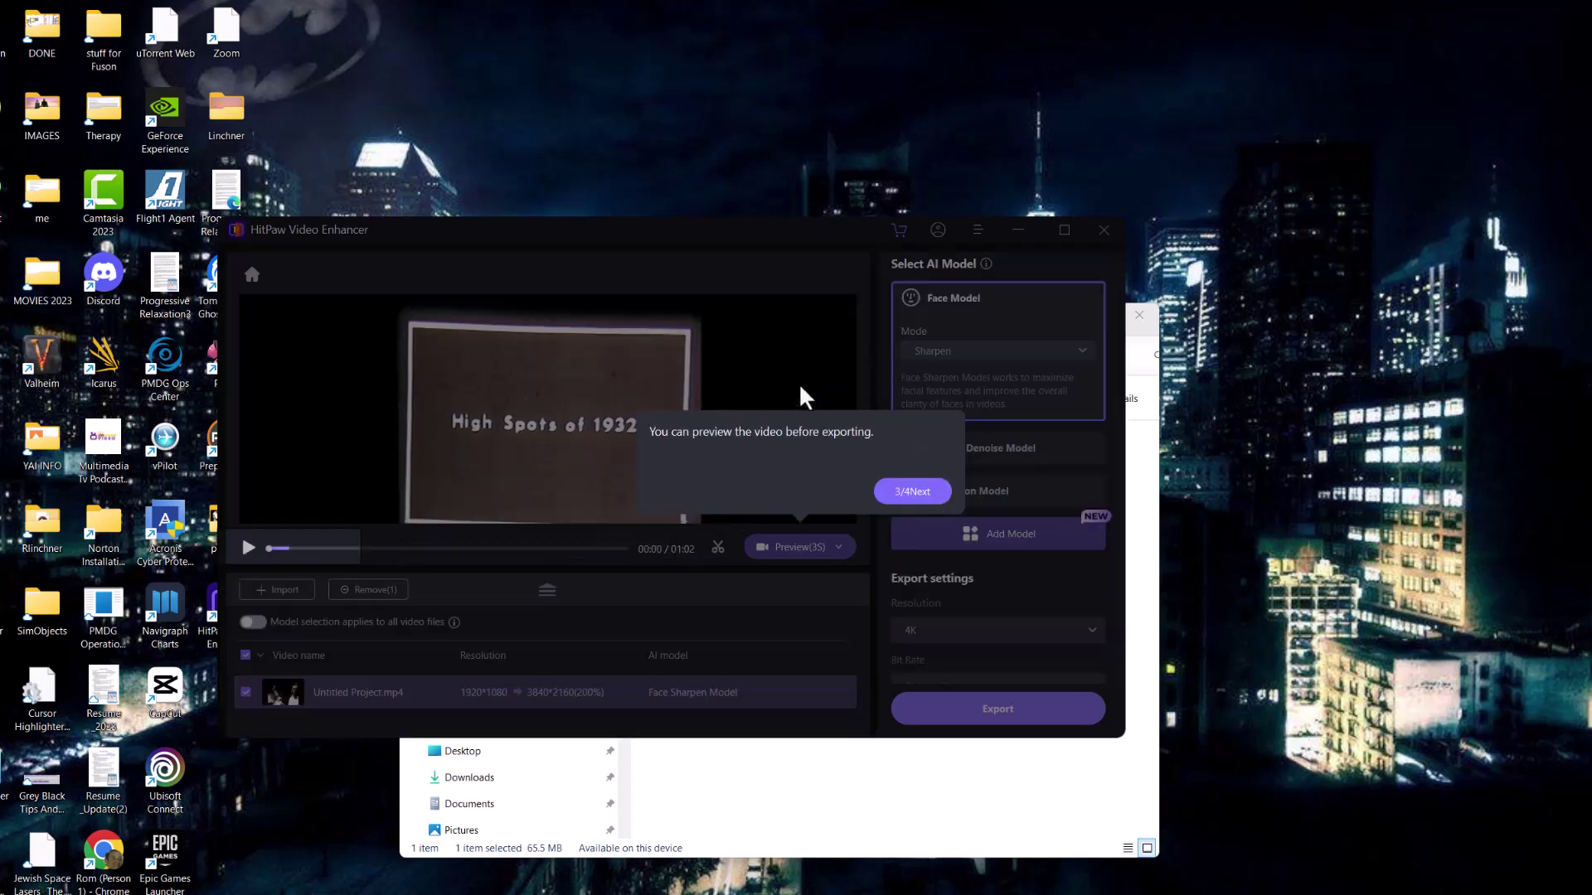
{"action": "left_click", "coordinate": [909, 491]}
{"action": "left_click", "coordinate": [1042, 651]}
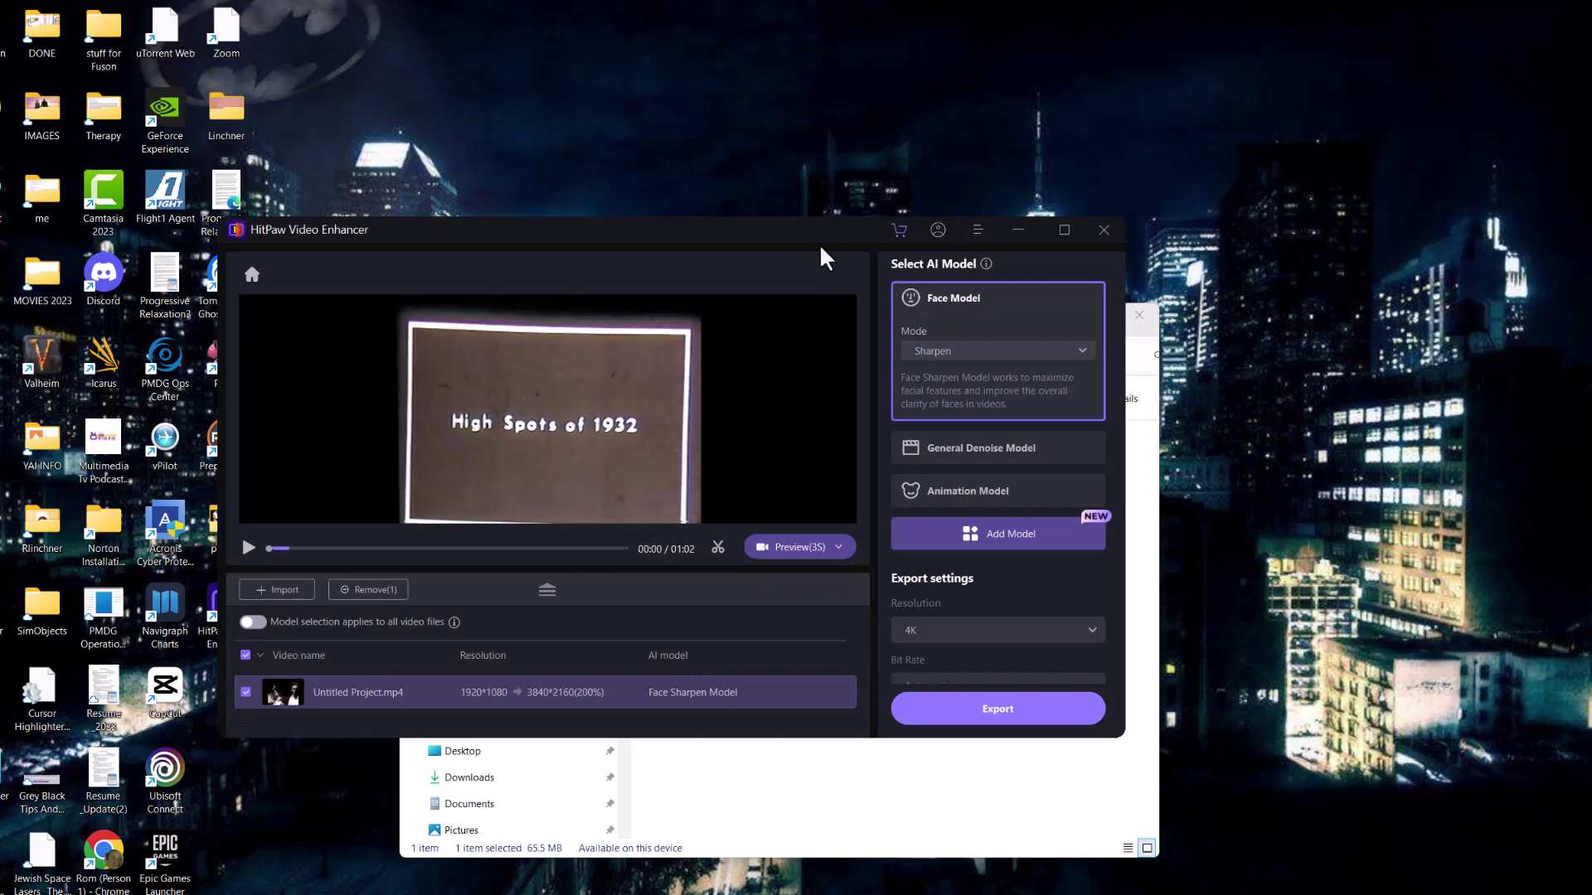
{"action": "left_click_drag", "start_coordinate": [820, 248], "coordinate": [829, 178]}
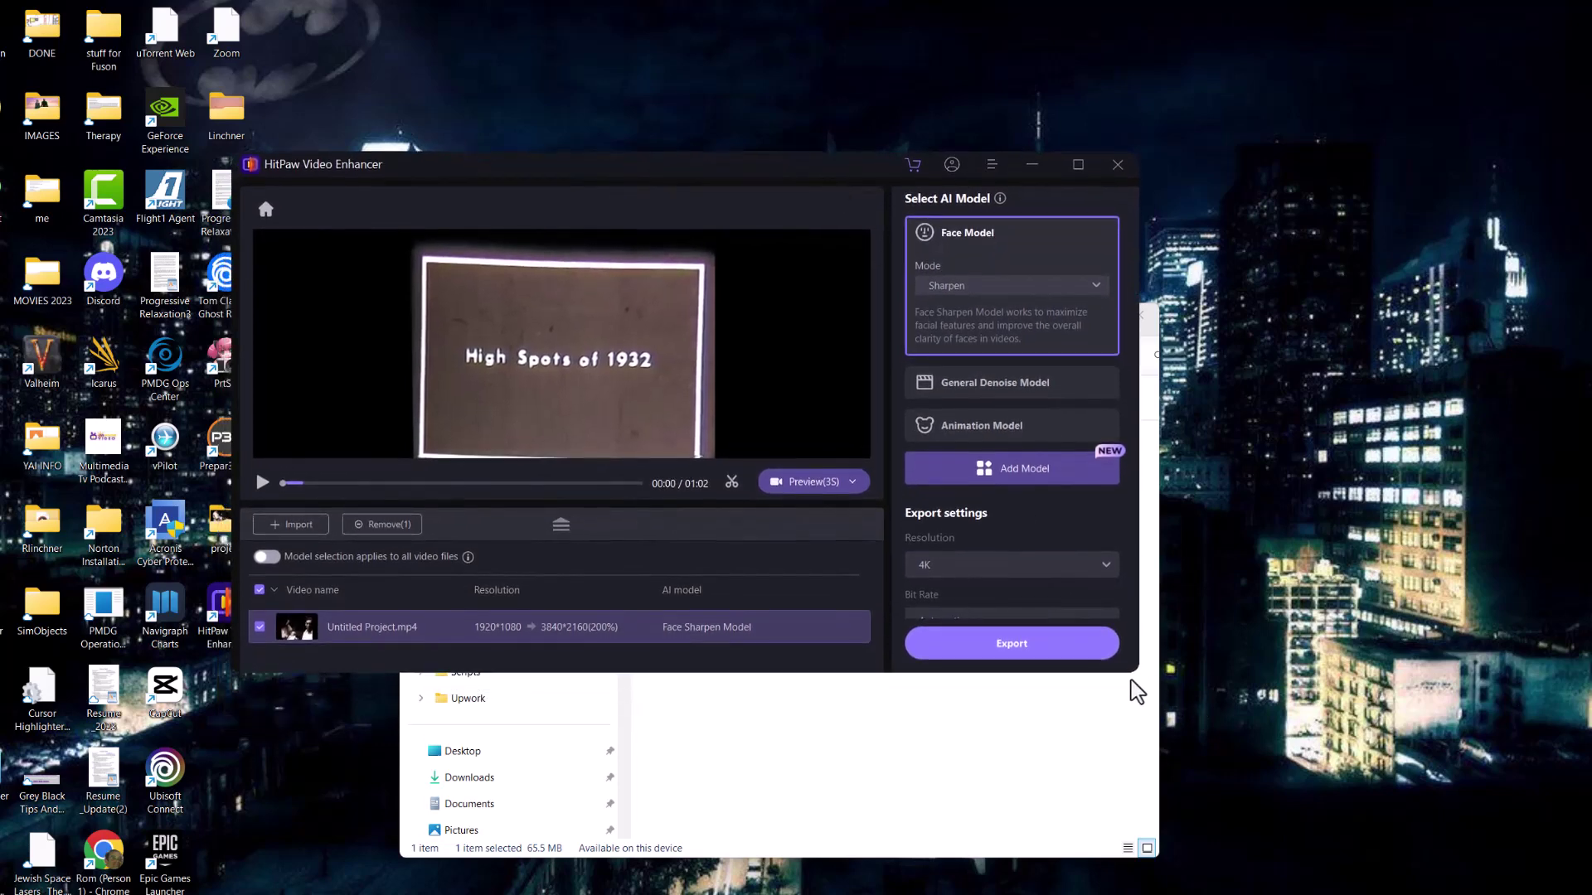
{"action": "left_click_drag", "start_coordinate": [1137, 674], "coordinate": [1420, 818]}
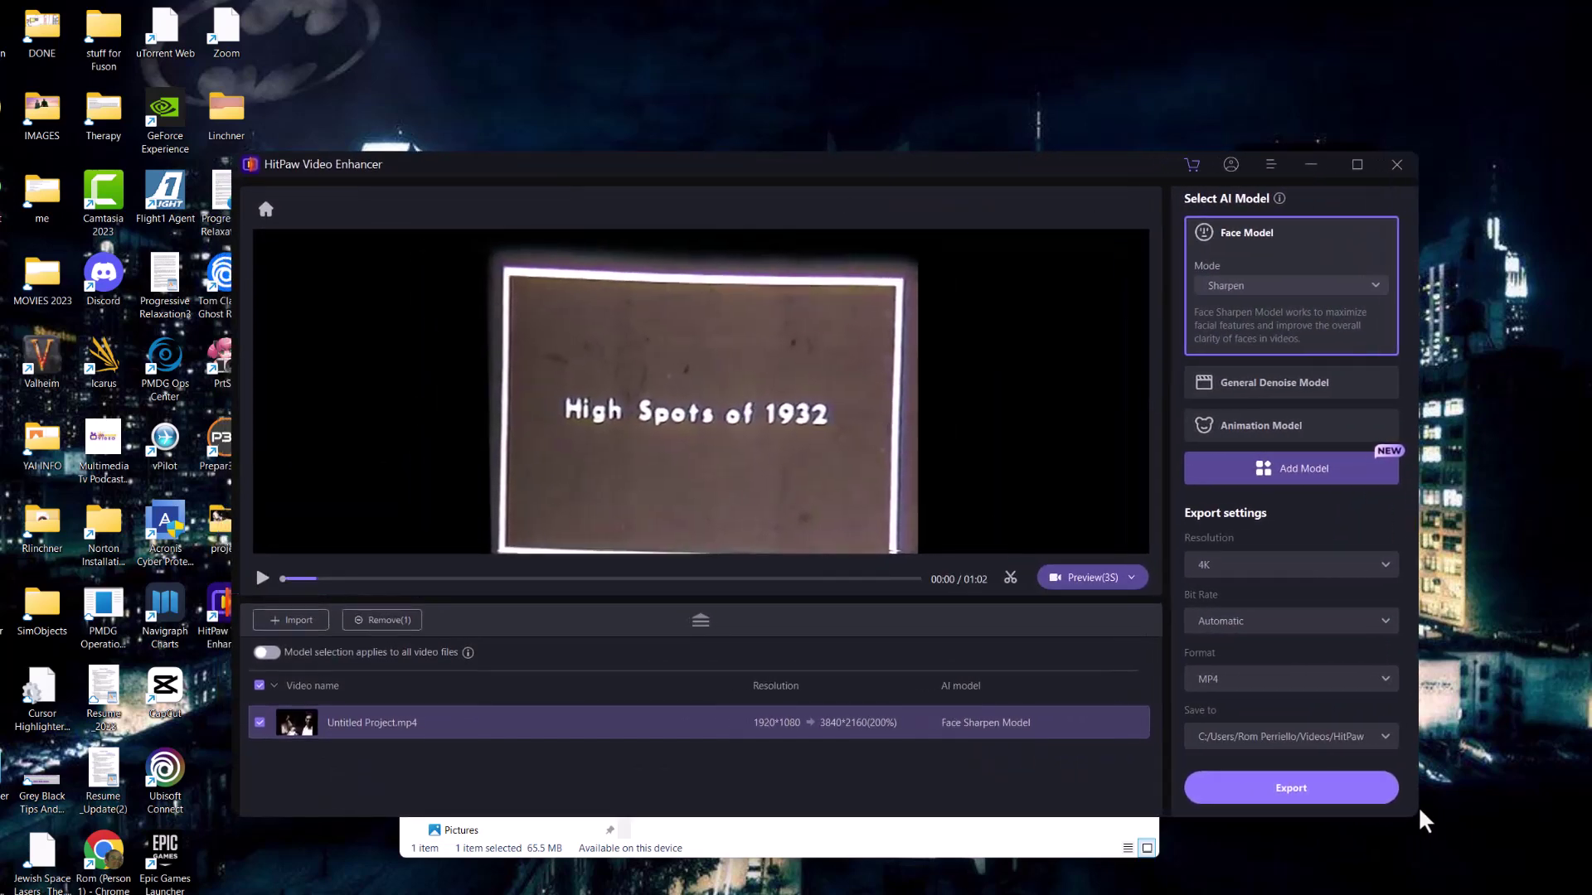
{"action": "left_click", "coordinate": [1234, 575]}
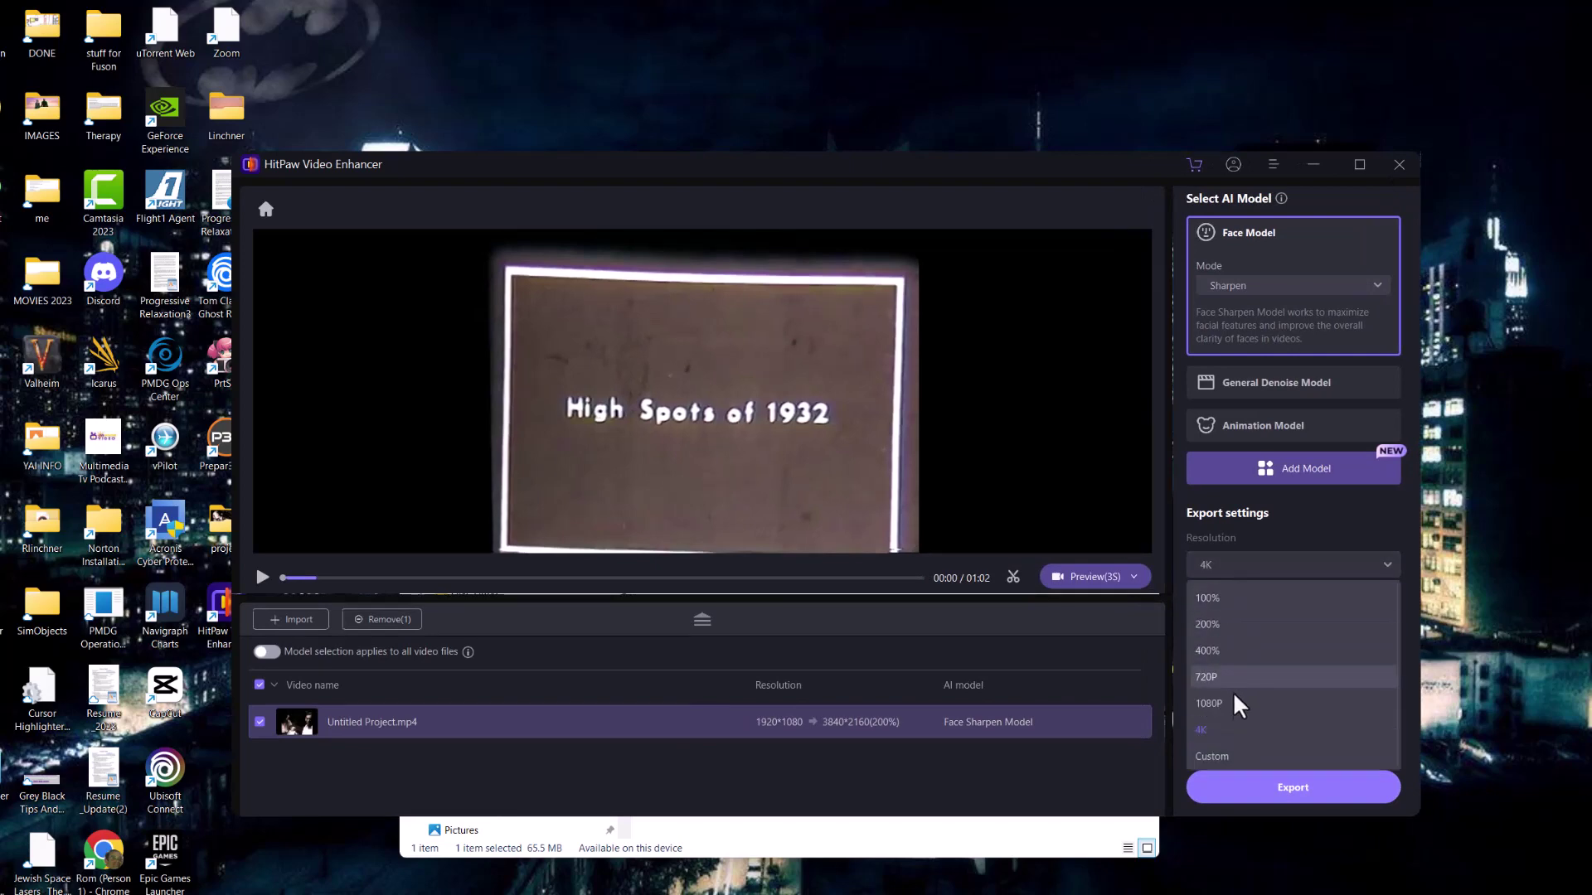
{"action": "left_click", "coordinate": [1227, 570]}
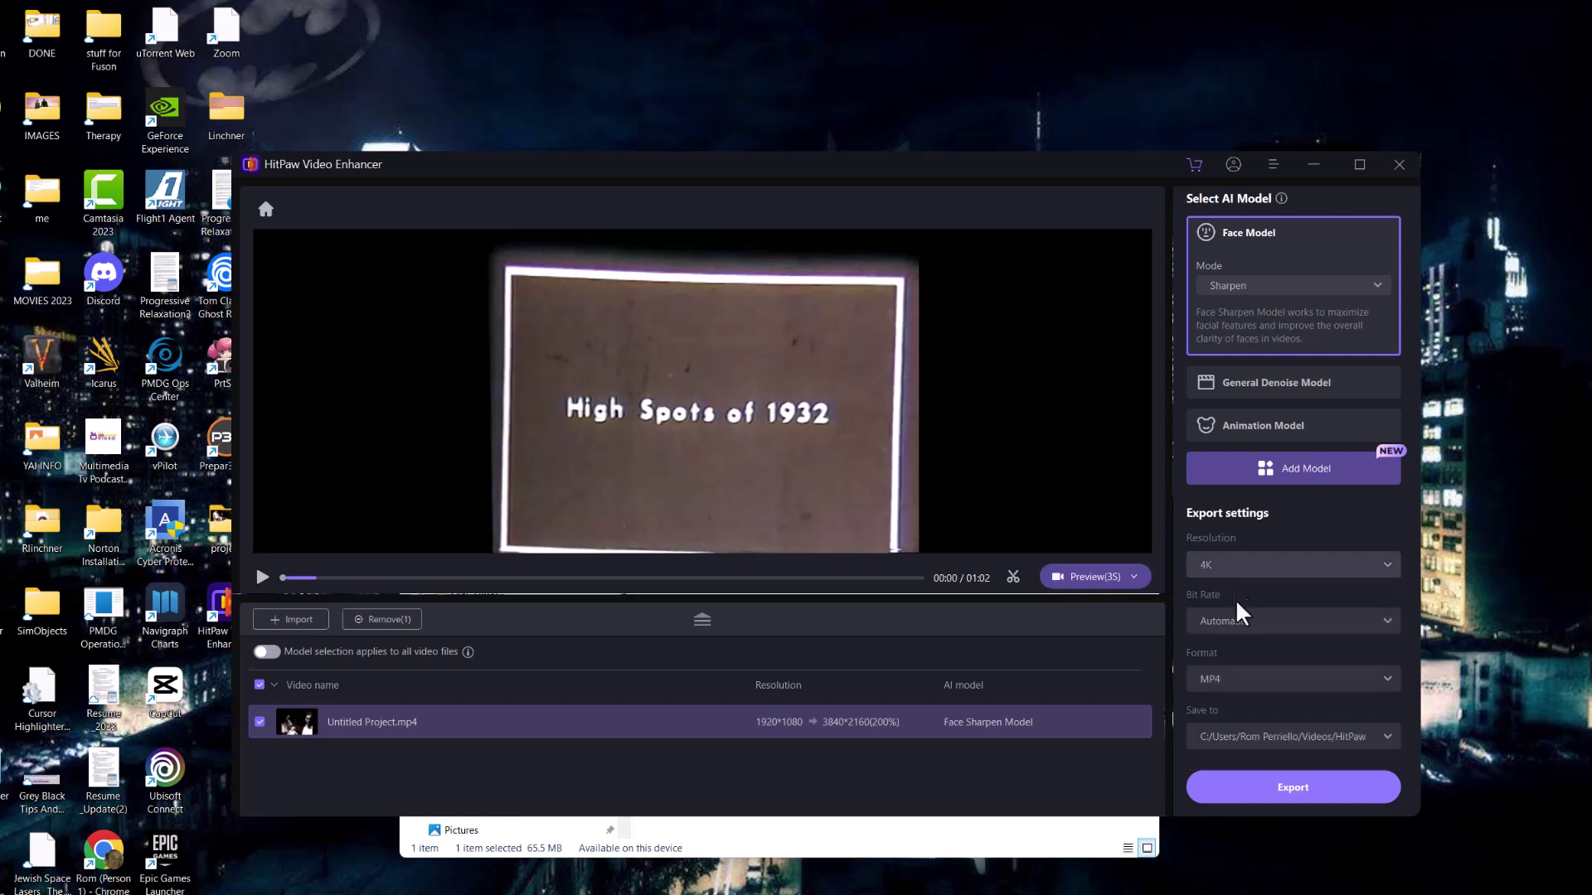
{"action": "left_click", "coordinate": [1240, 623]}
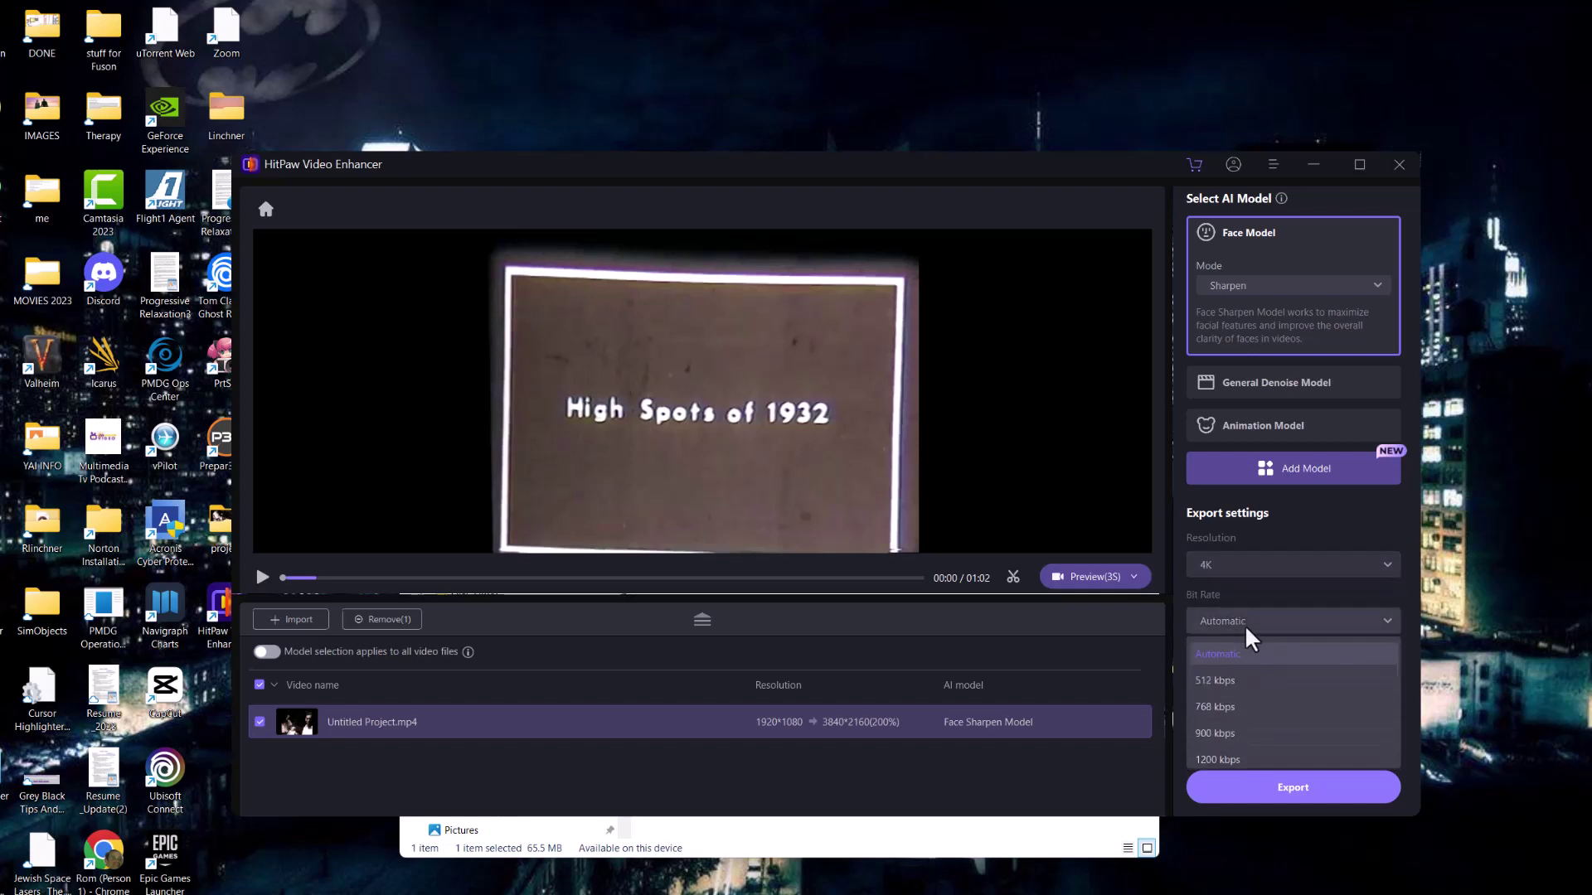
{"action": "left_click", "coordinate": [1245, 678]}
{"action": "left_click", "coordinate": [1246, 686]}
{"action": "left_click", "coordinate": [1245, 685]}
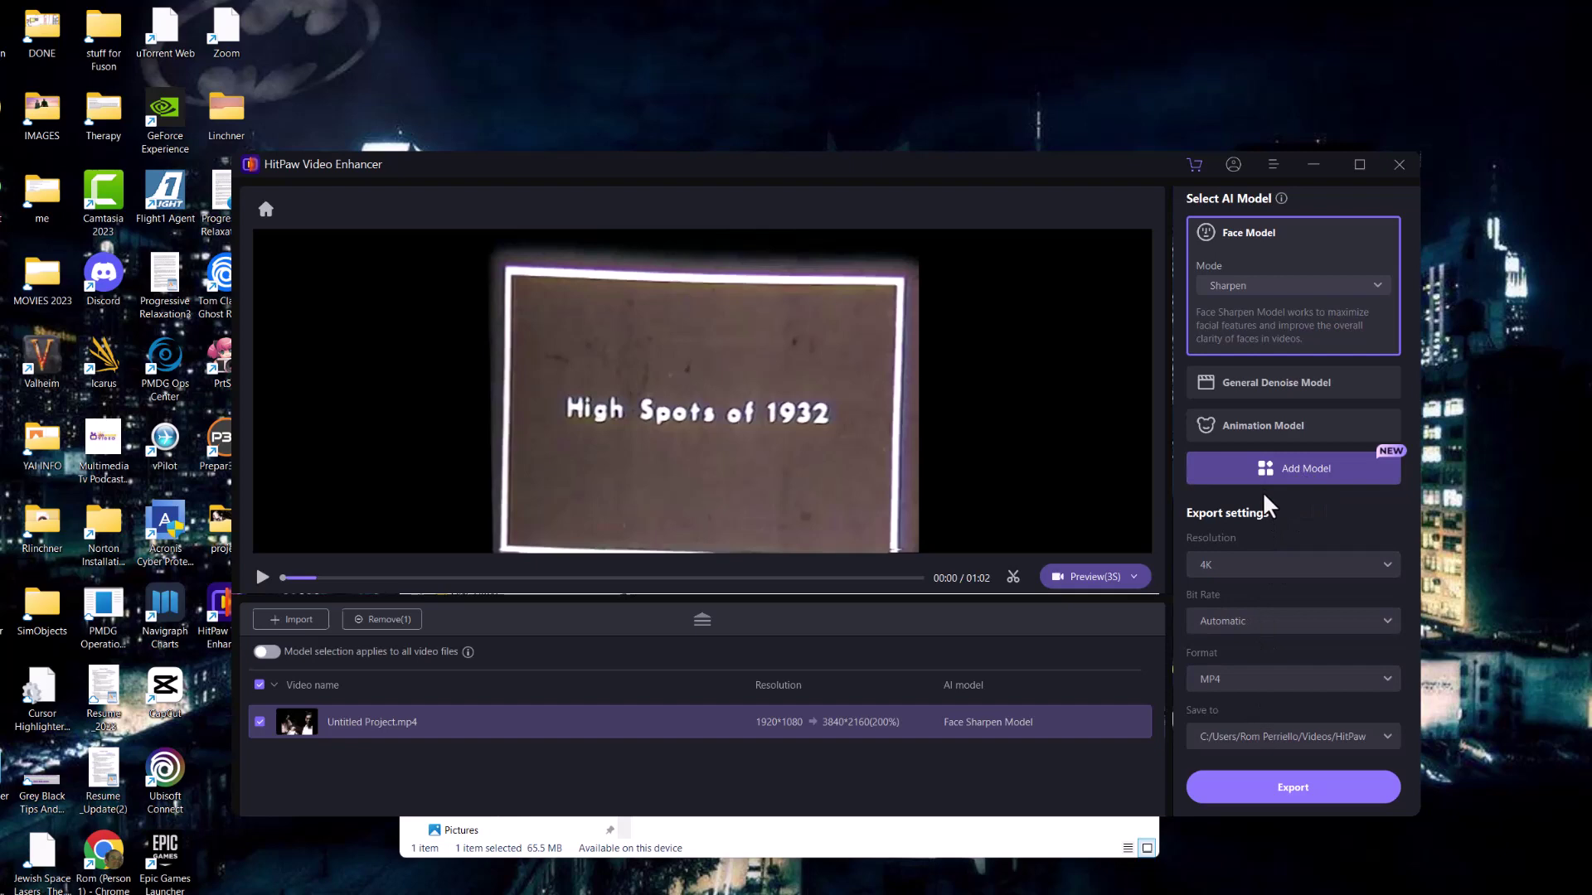
Download the Colorize Model from the Model Library and return to the editor
{"action": "left_click", "coordinate": [1265, 469]}
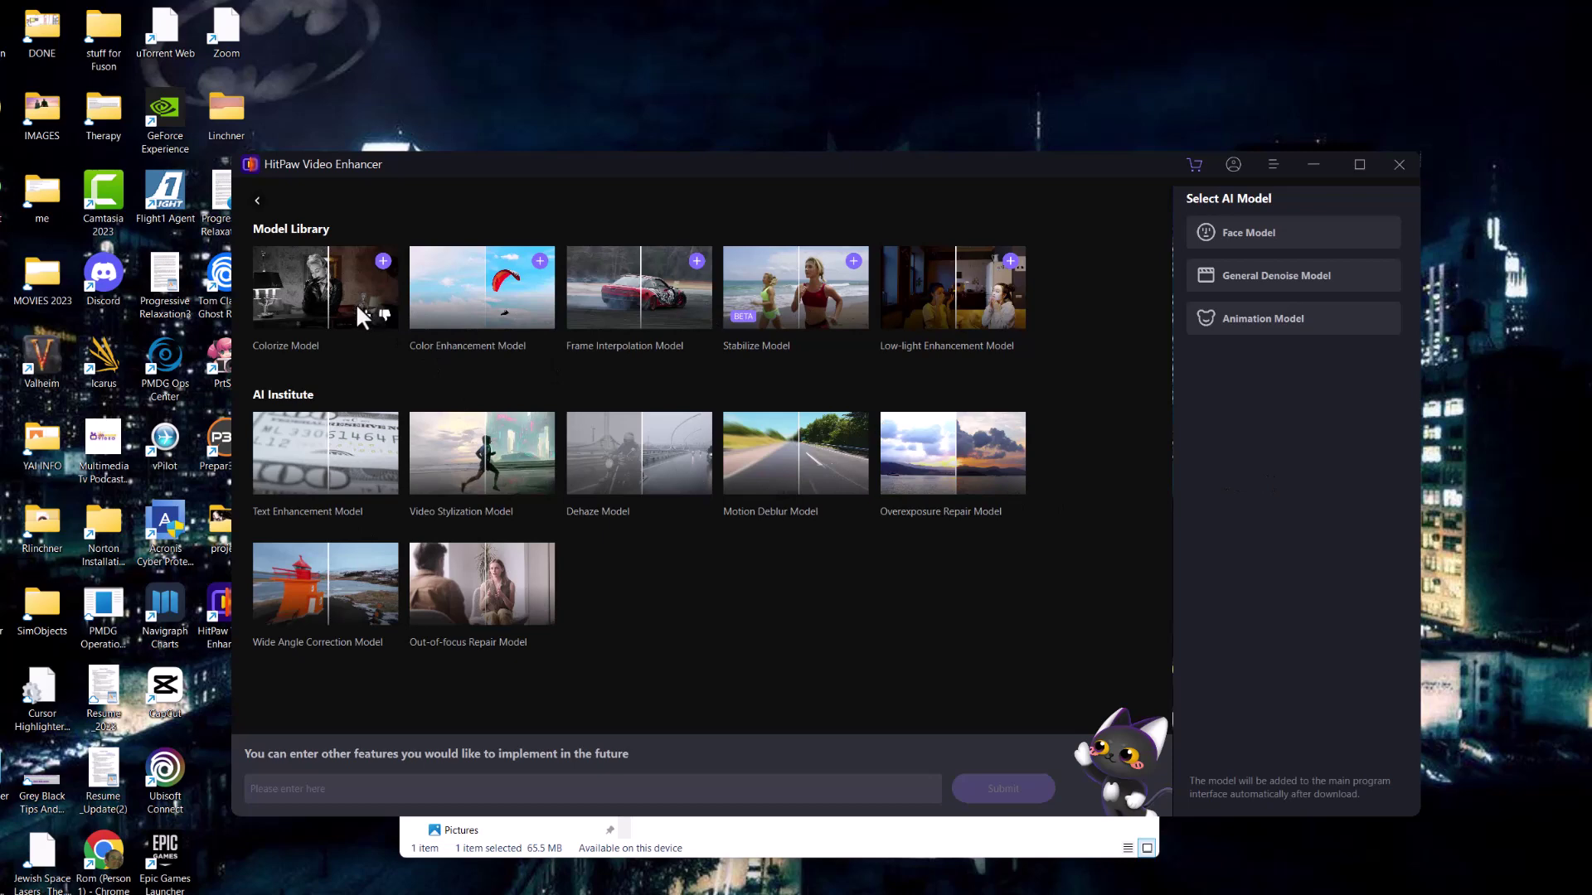
{"action": "left_click", "coordinate": [383, 262]}
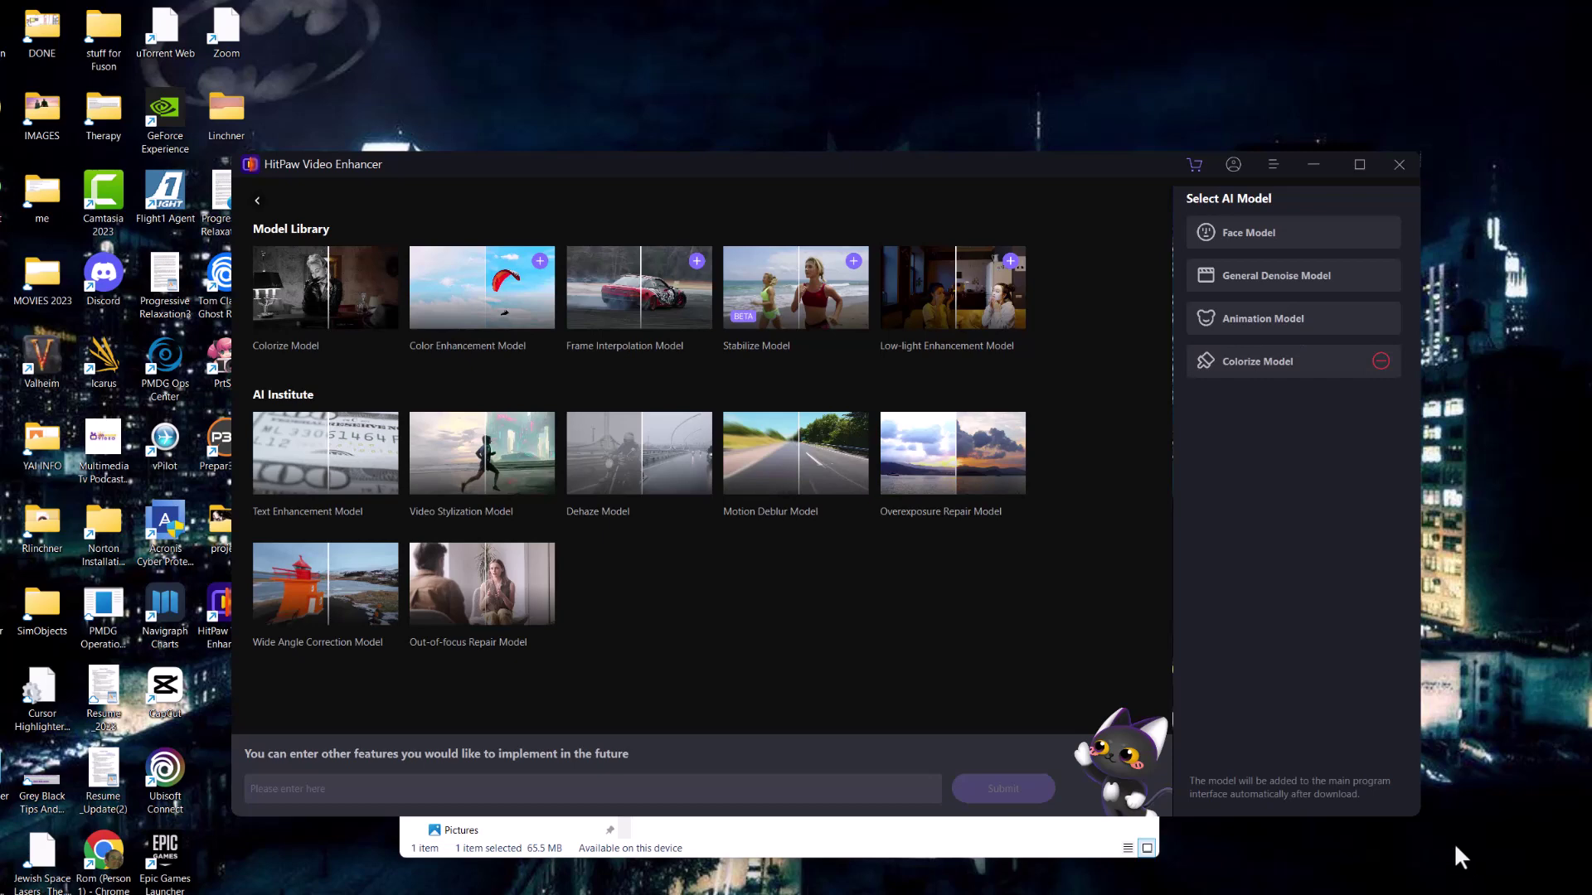
{"action": "left_click", "coordinate": [254, 201]}
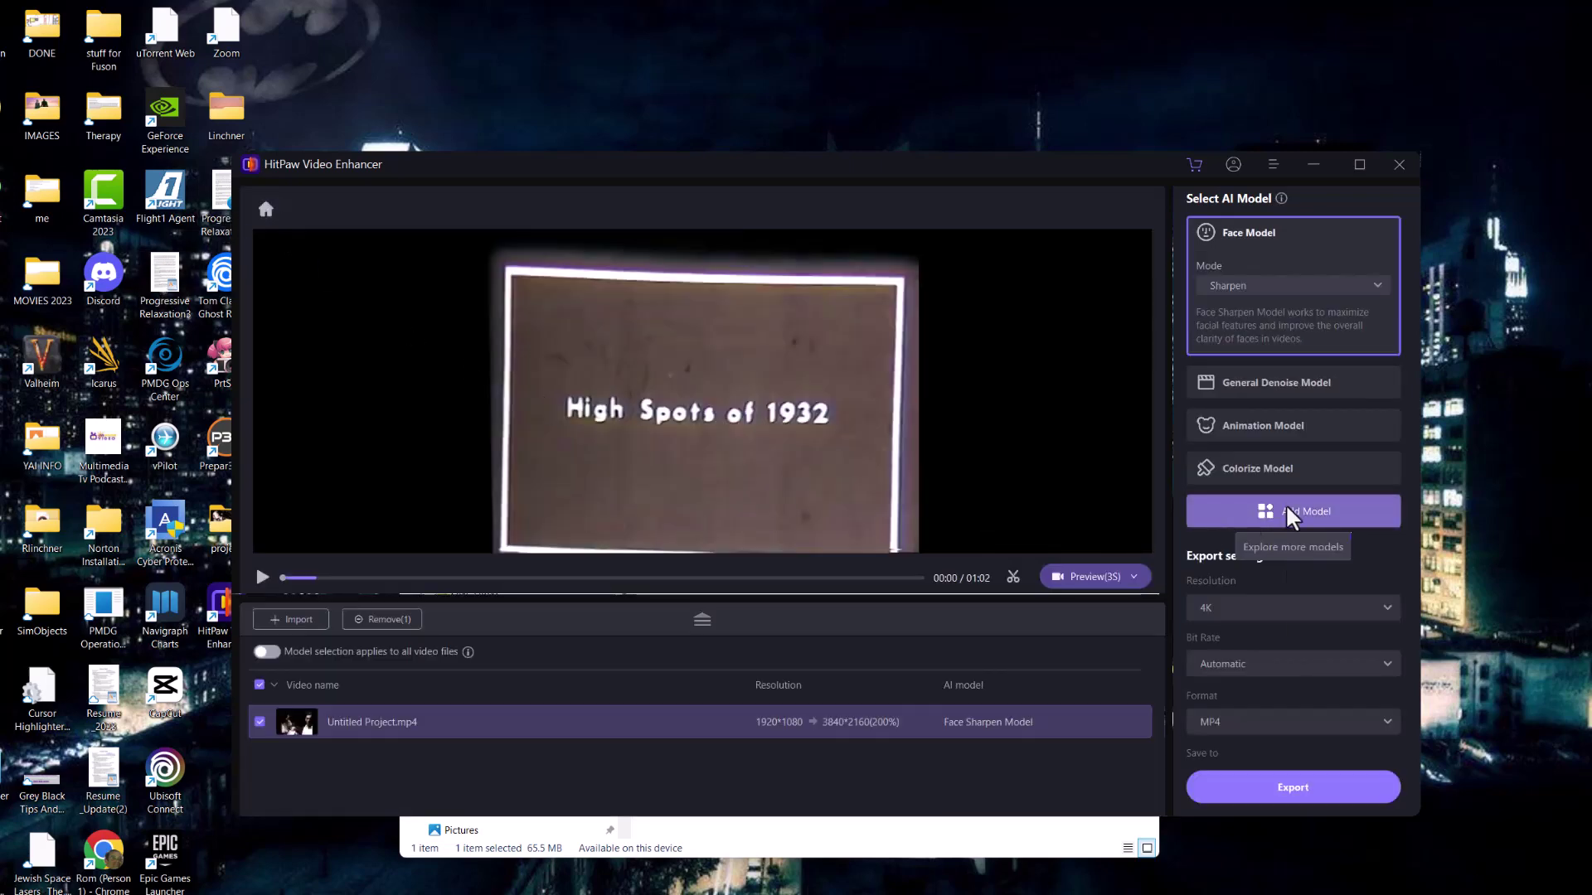
Select the Colorize Model for the clip and start the side-by-side preview
{"action": "left_click", "coordinate": [1290, 471]}
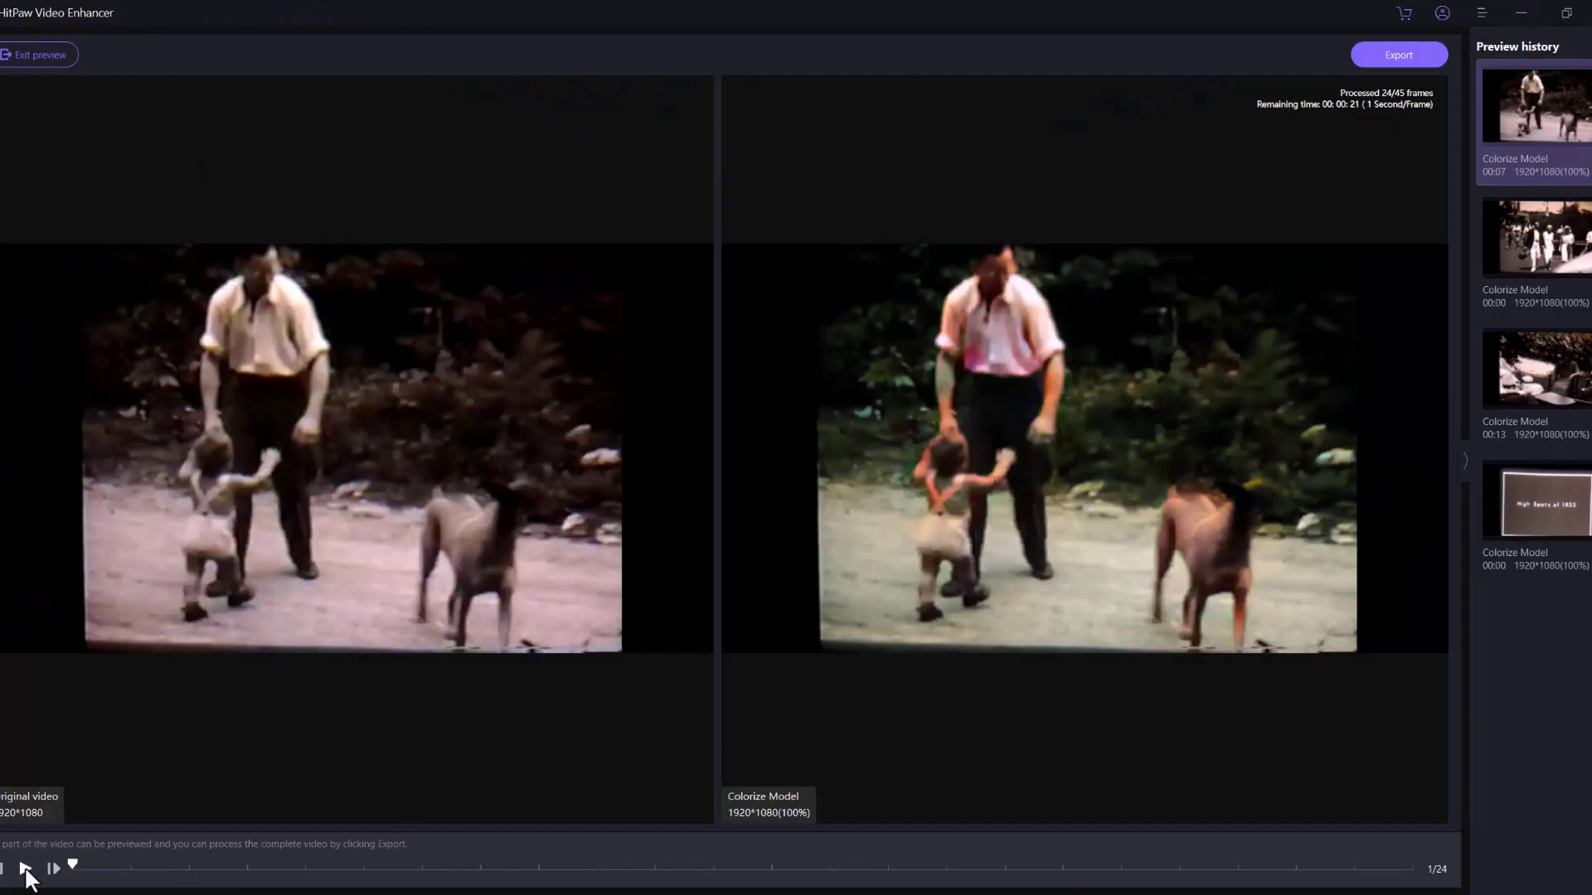
{"action": "left_click", "coordinate": [24, 868]}
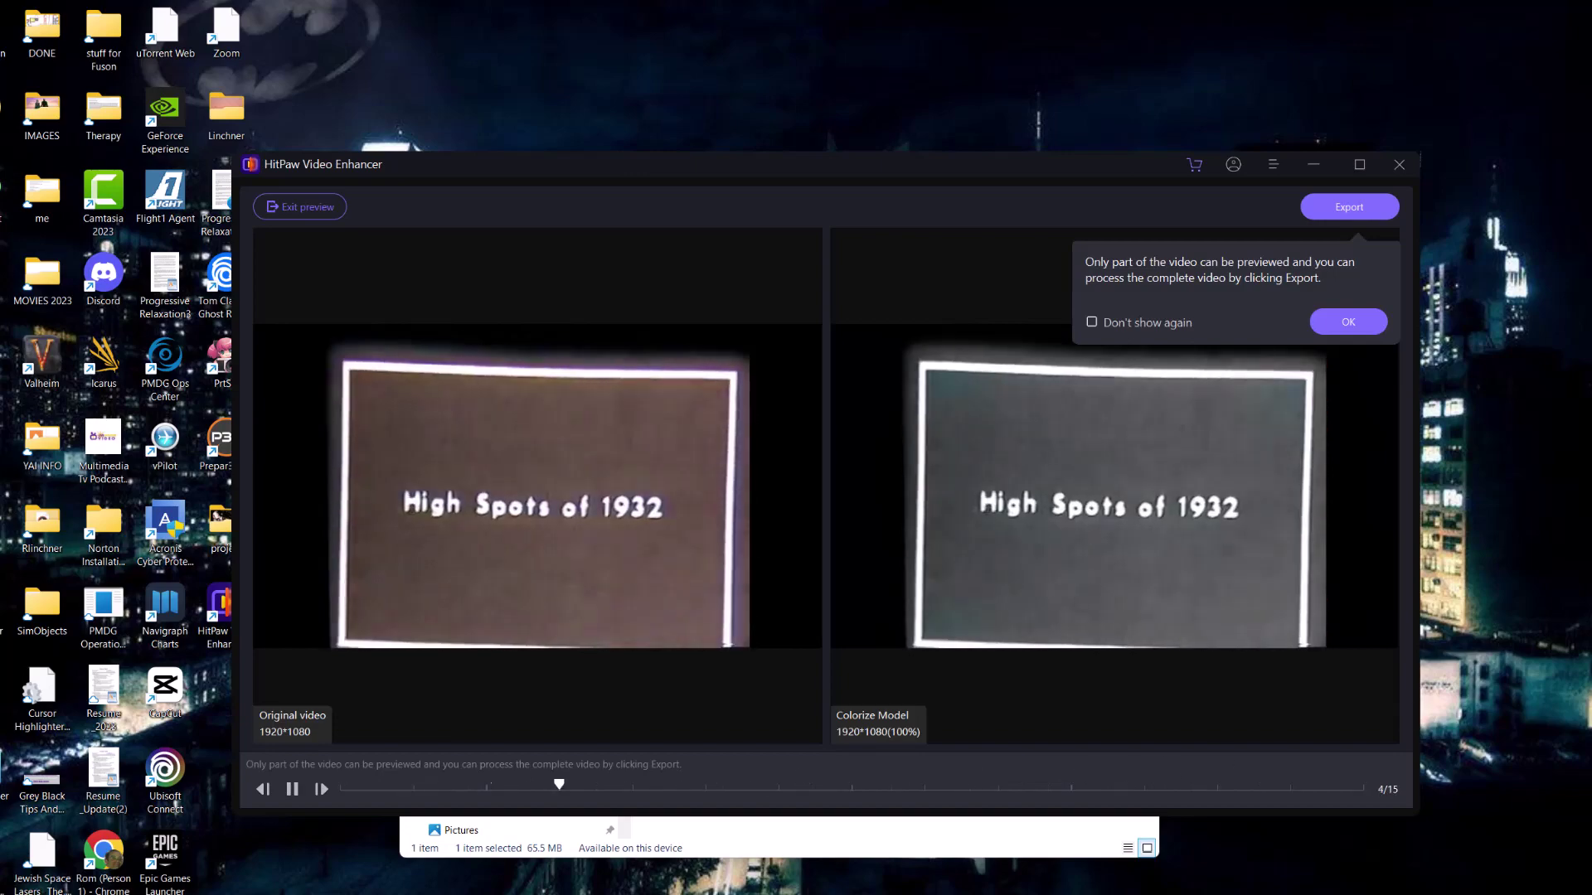
Dismiss the partial-preview notice, start Export, and close the Upgrade to Pro popup
{"action": "left_click", "coordinate": [1359, 324]}
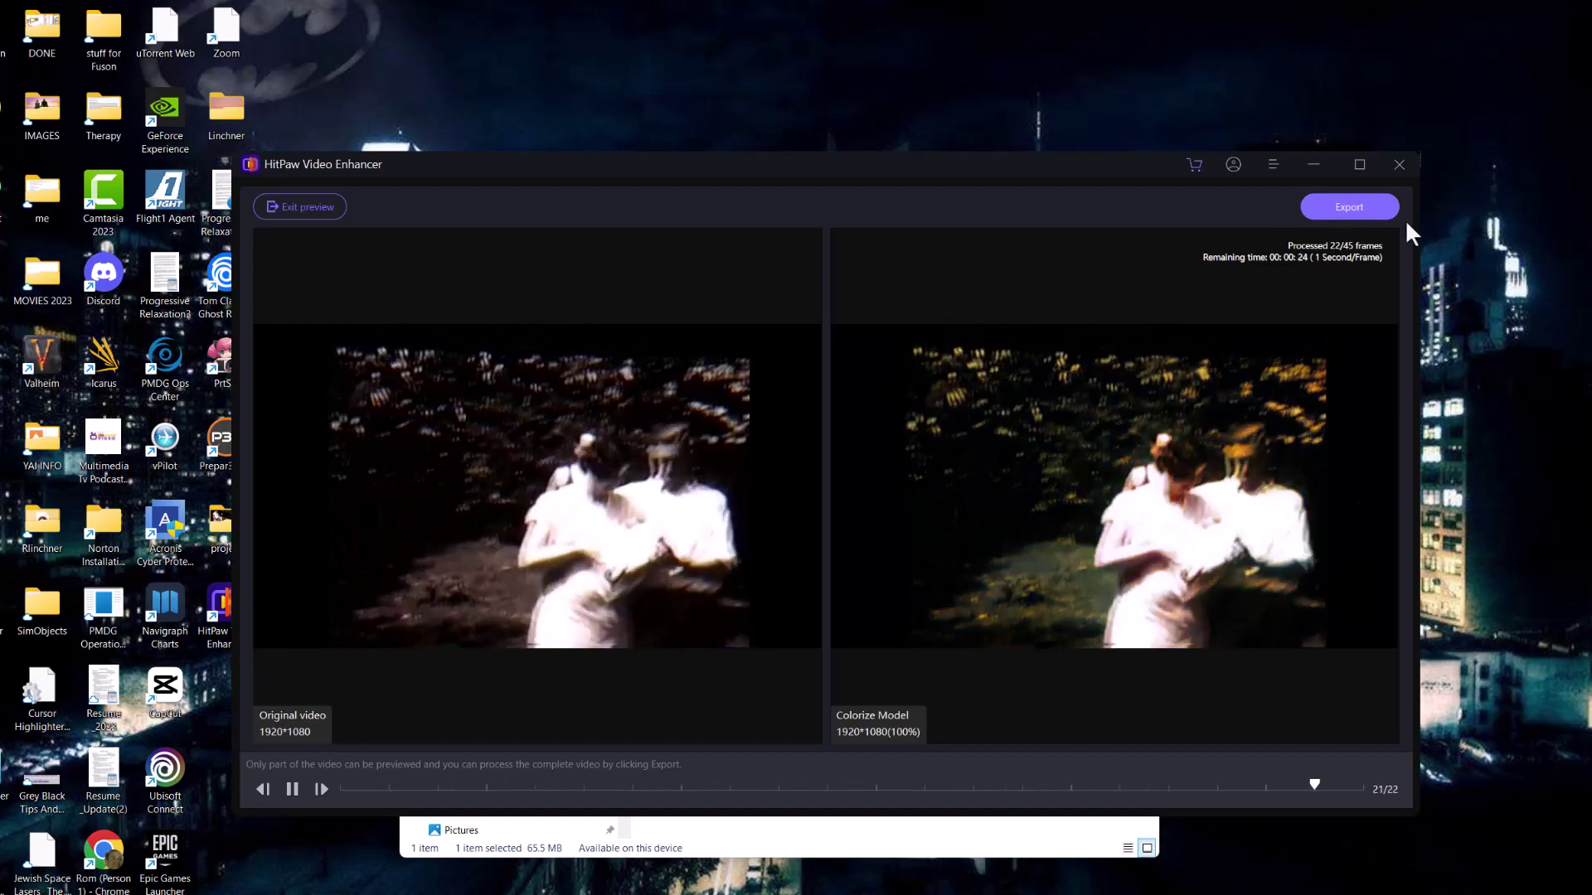
{"action": "left_click", "coordinate": [1357, 204]}
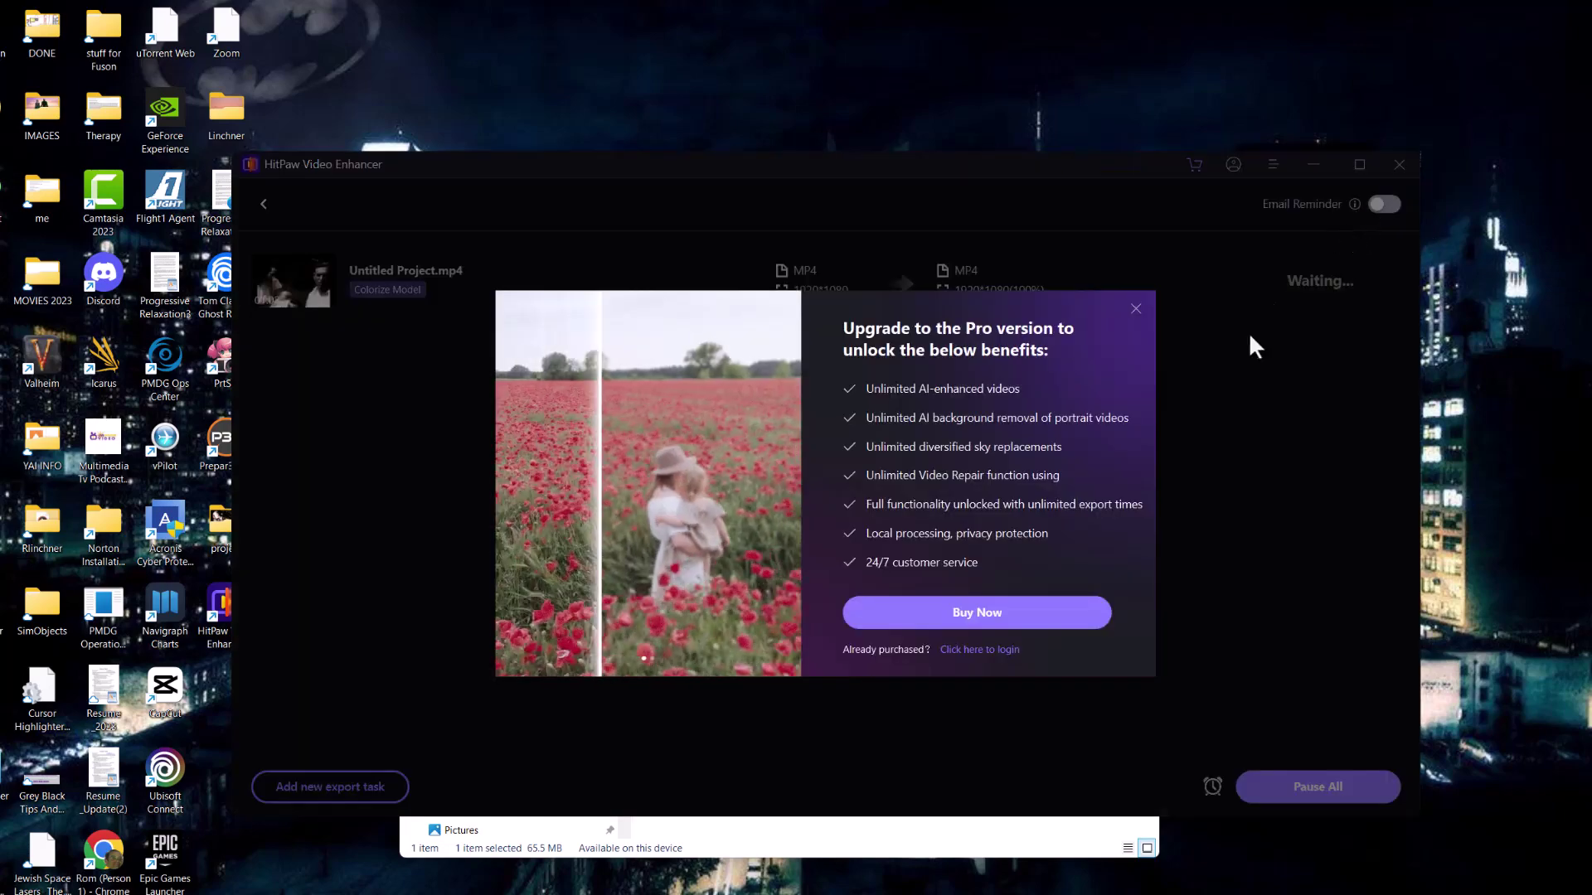
{"action": "left_click", "coordinate": [1135, 308]}
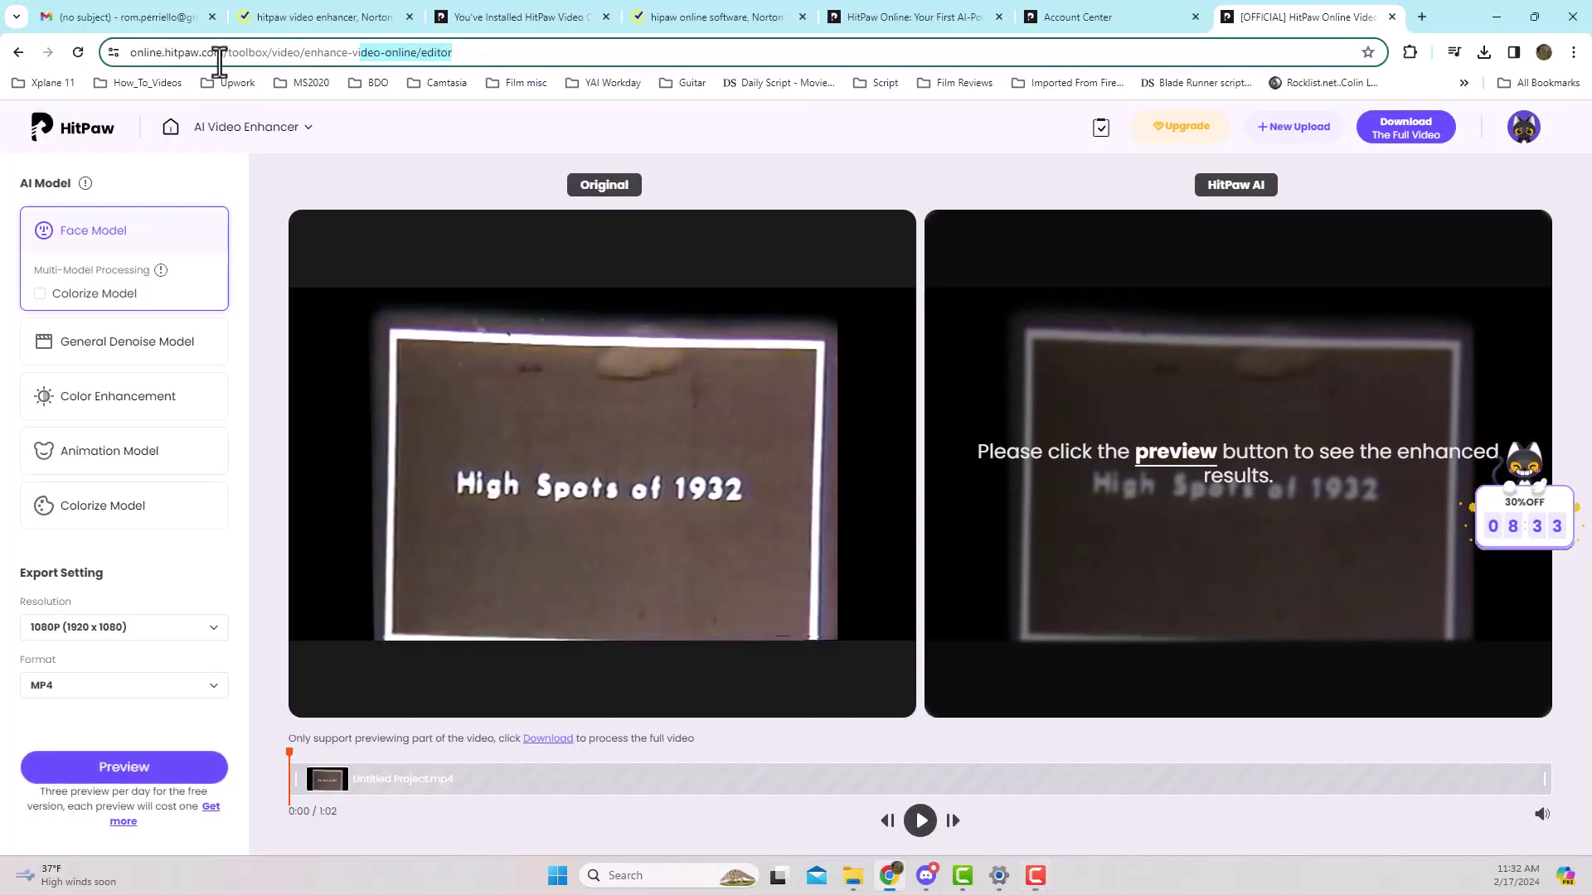
Re-upload Untitled Project.mp4 in HitPaw Online and switch it to the Colorize Model
{"action": "left_click_drag", "start_coordinate": [219, 62], "coordinate": [64, 50]}
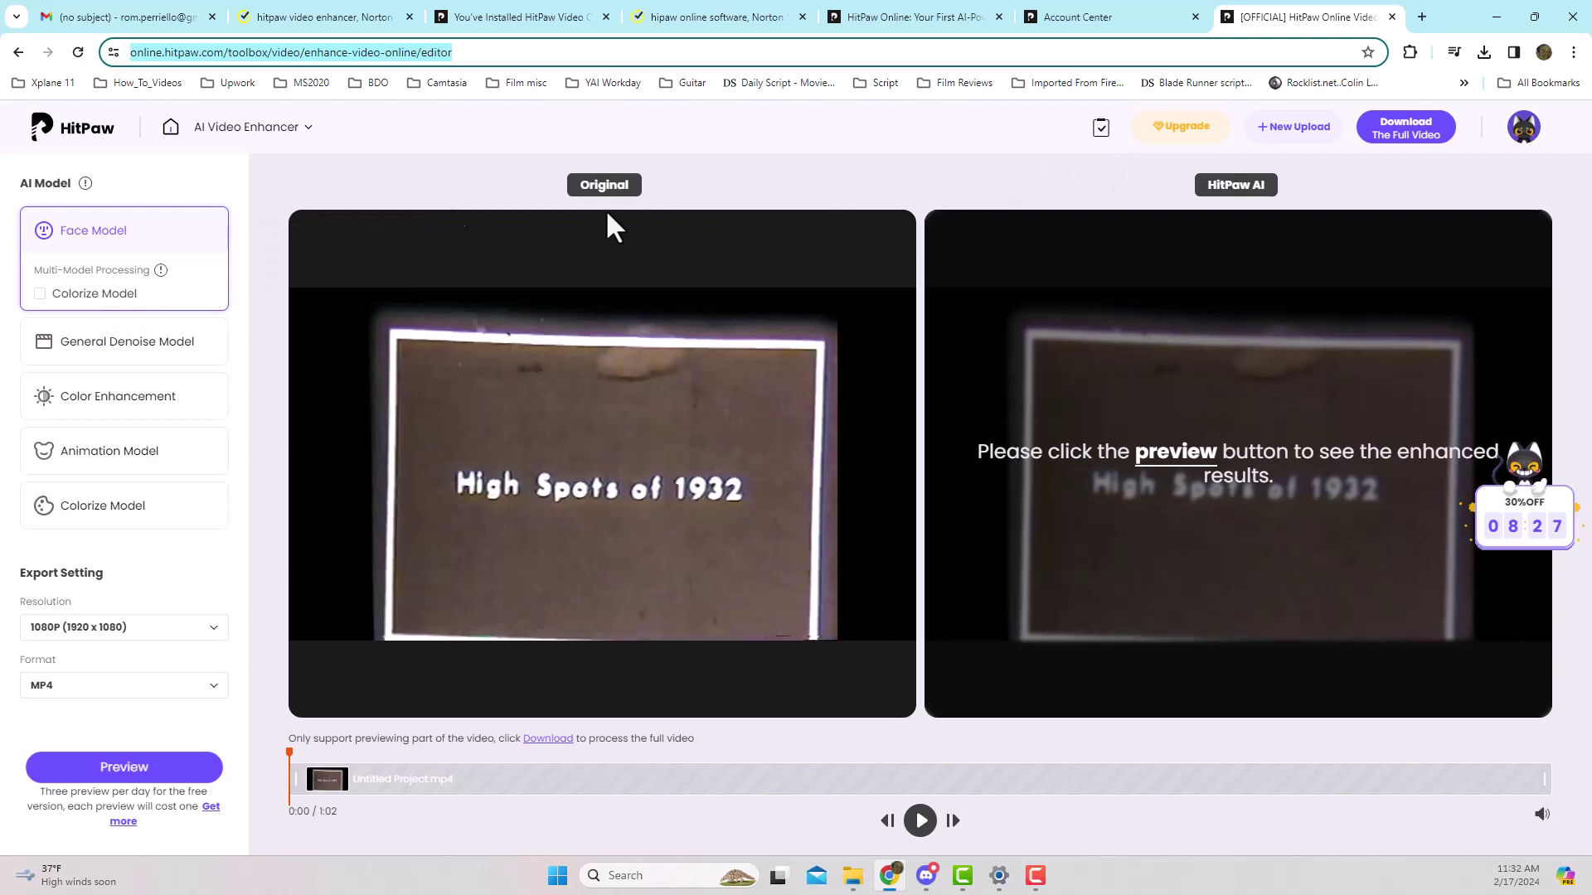
{"action": "left_click", "coordinate": [1300, 127]}
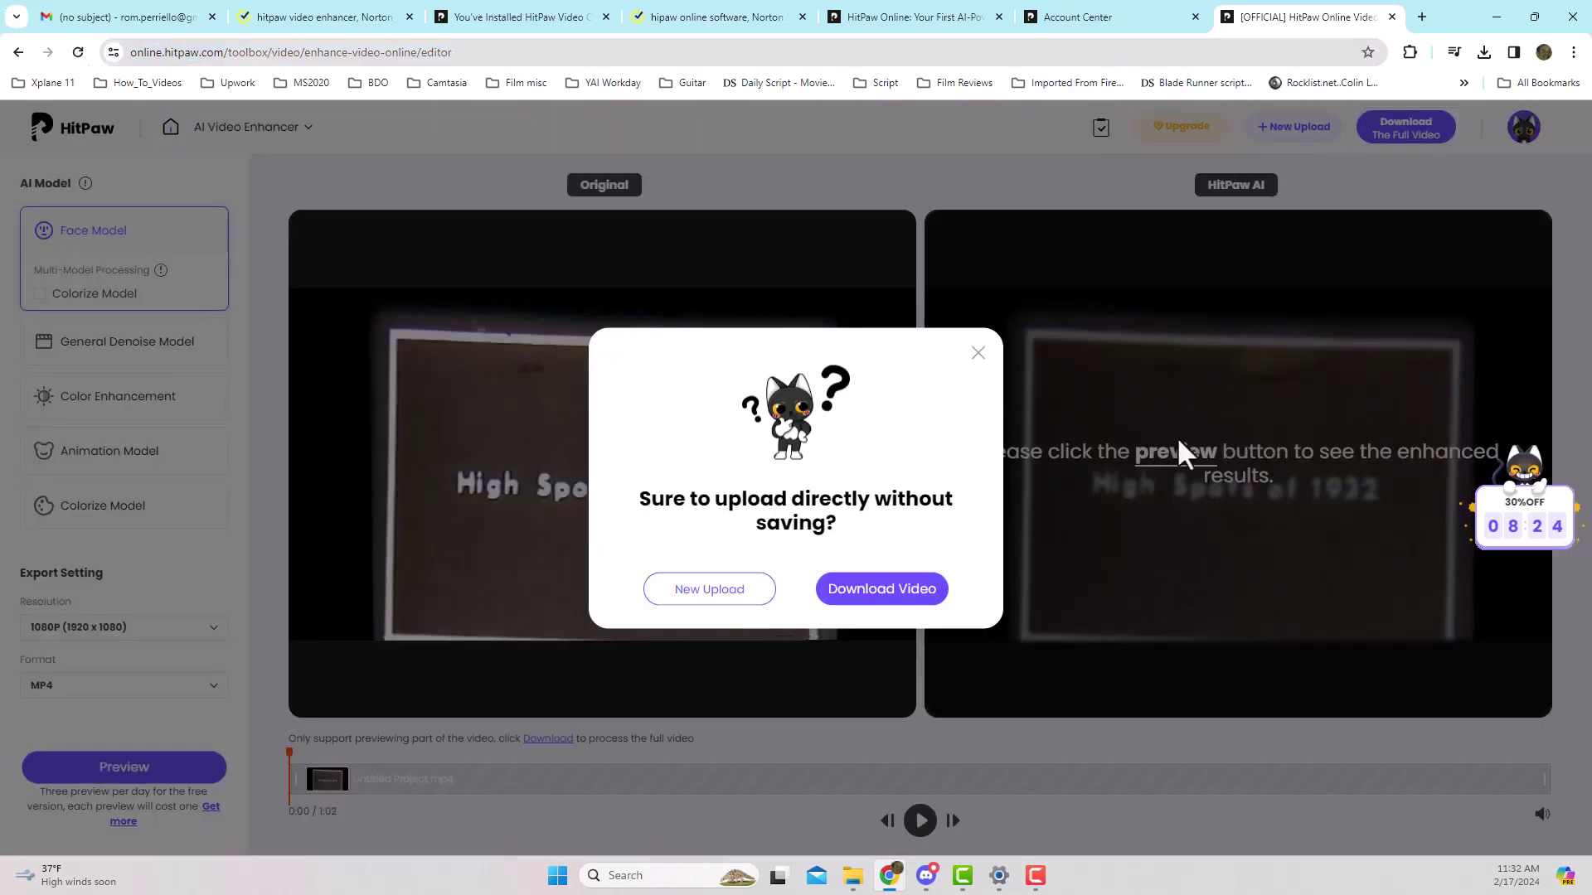
{"action": "left_click", "coordinate": [750, 598]}
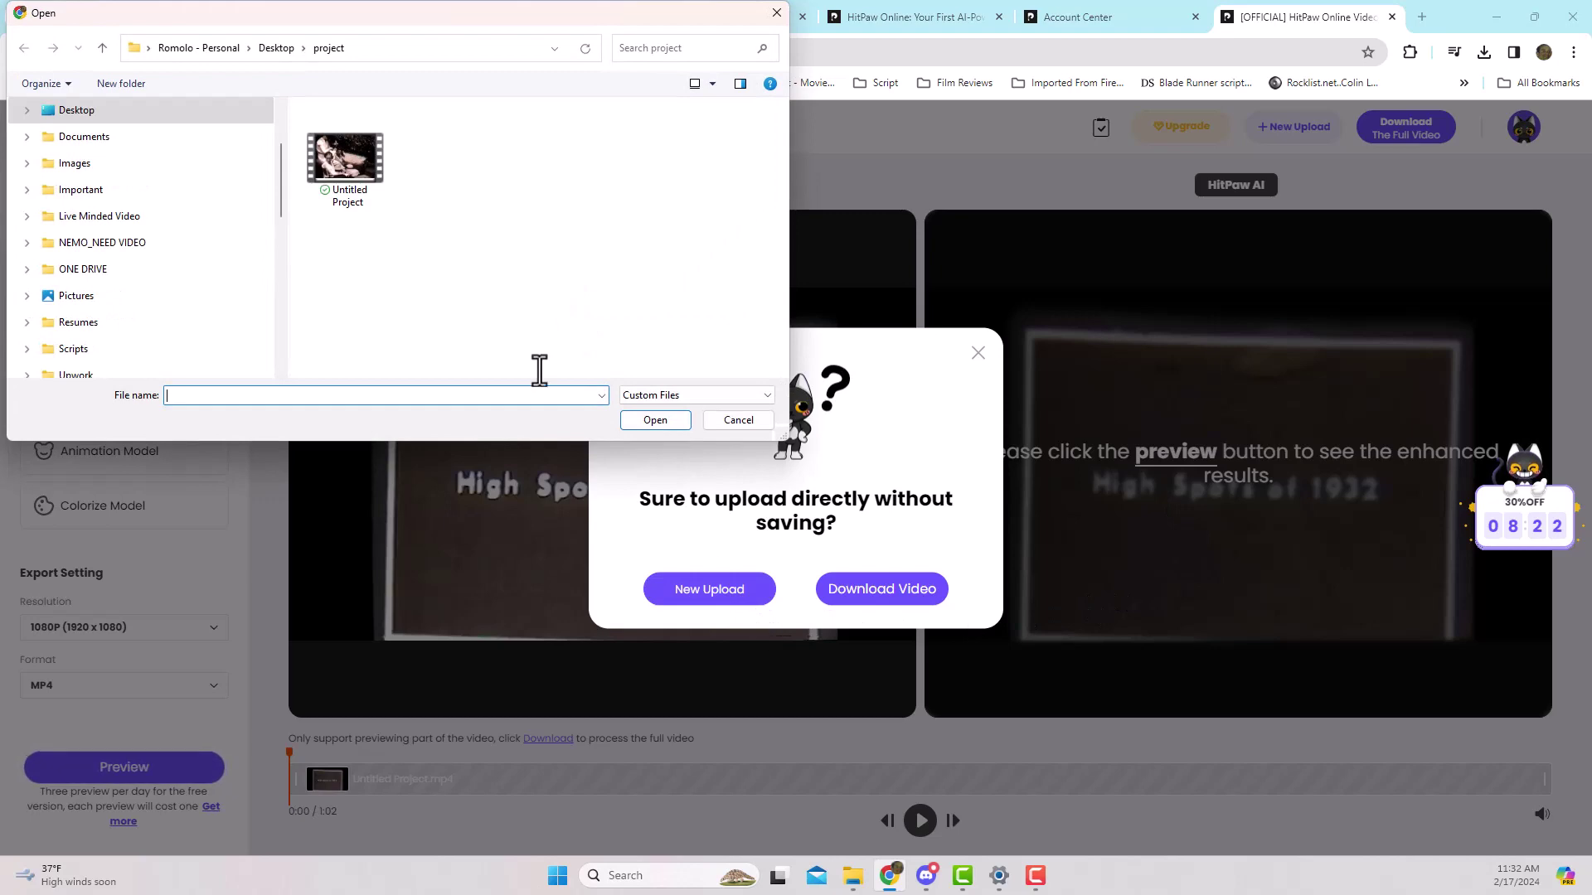
{"action": "left_click", "coordinate": [361, 187]}
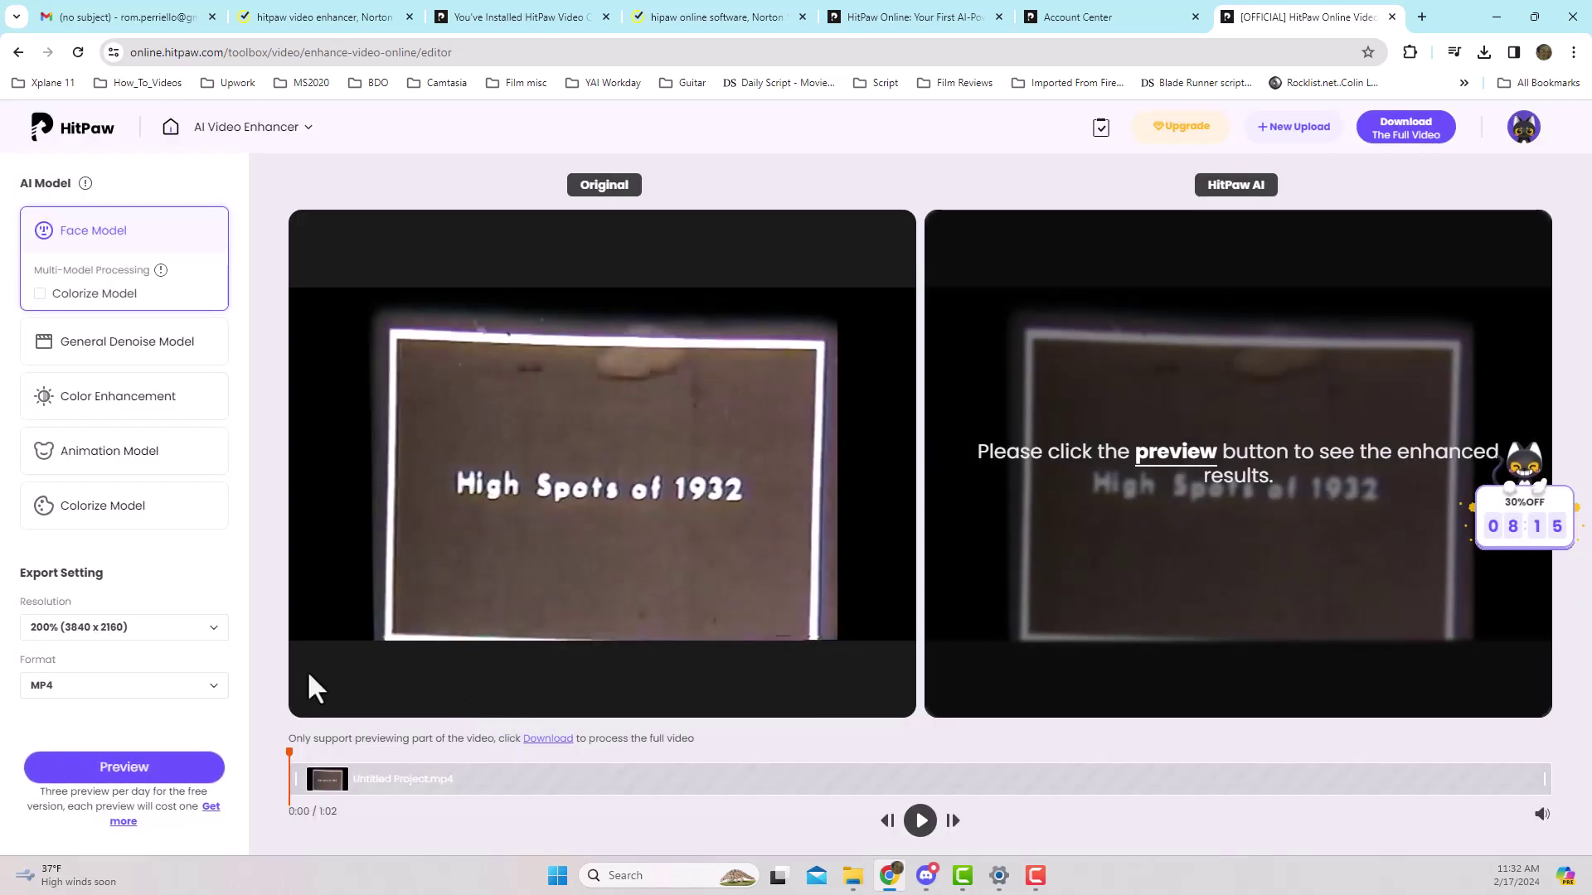
{"action": "left_click", "coordinate": [116, 504]}
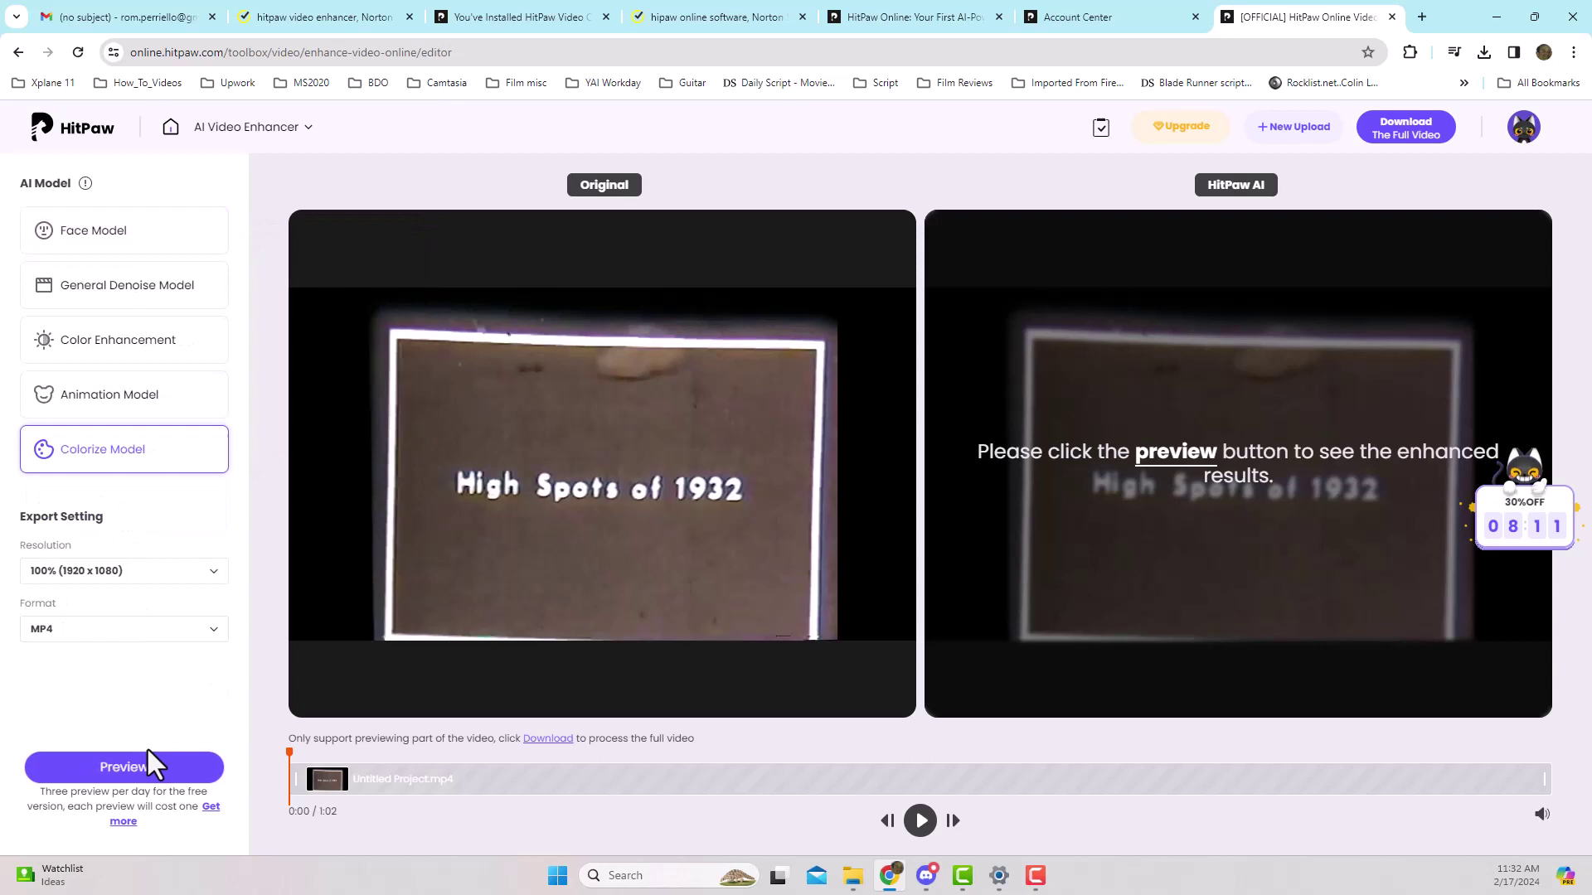